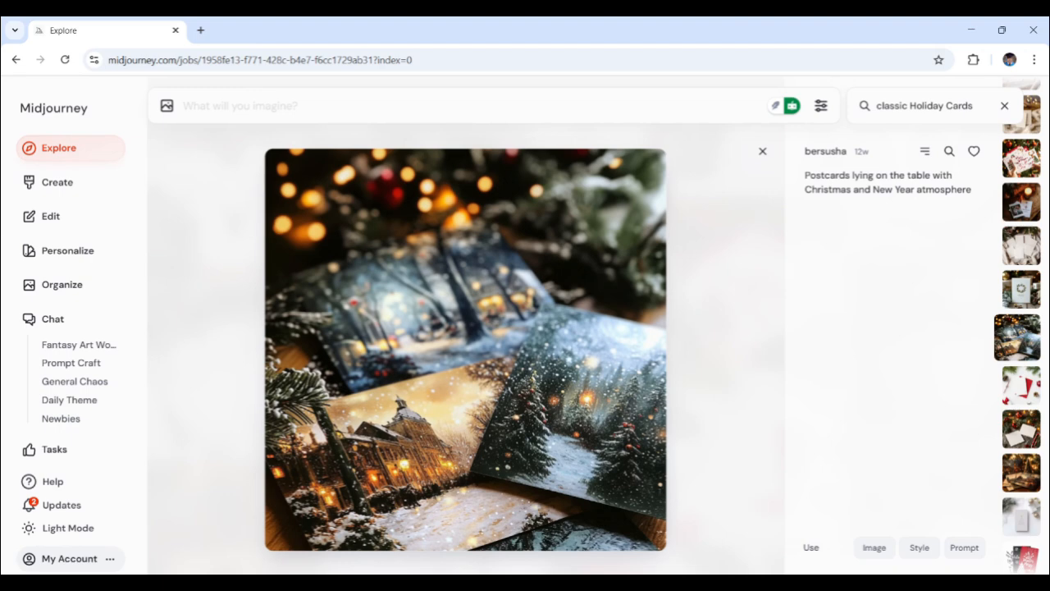
Close the postcard preview and enter a prompt for "A picturesque snow-covered village at dusk" with warmly lit cottages, holiday lights, ice skaters, cinematic lighting and 8K resolution
{"action": "left_click", "coordinate": [762, 151]}
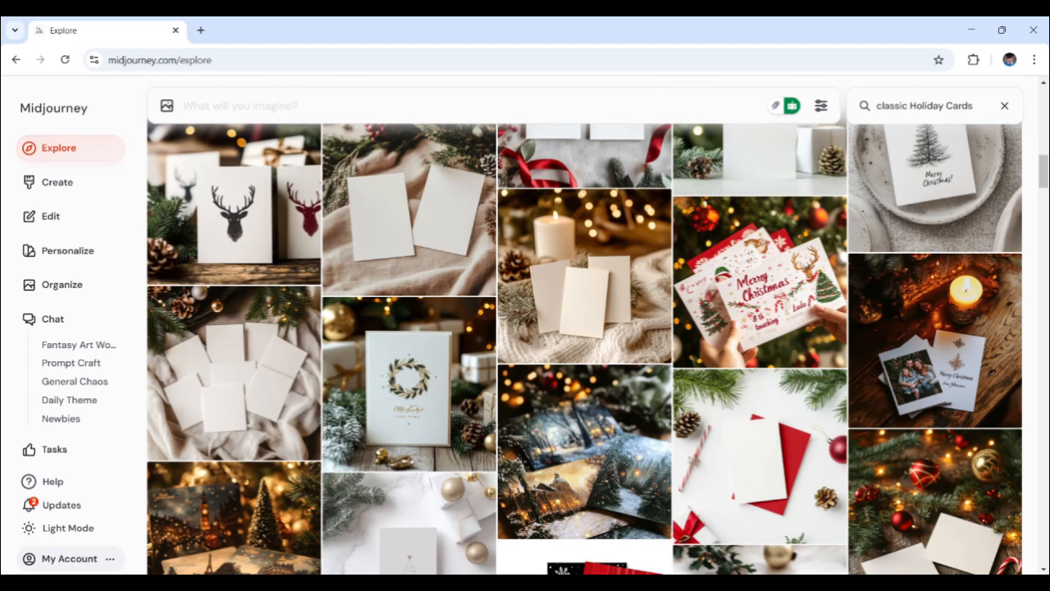
{"action": "type", "text": "A picturesque snow-covered village at dusk, warmly lit wooden cottages with smoking chimneys, twinkling holiday lights on pine trees, soft snowfall reflecting golden streetlights, a frozen pond with ice skaters, detailed wooden fences and wreaths on doors, realistic snow texture, cinematic lighting, ultra-high detail, depth of field, 8K resolution, festive ambiance, high dynamic range"}
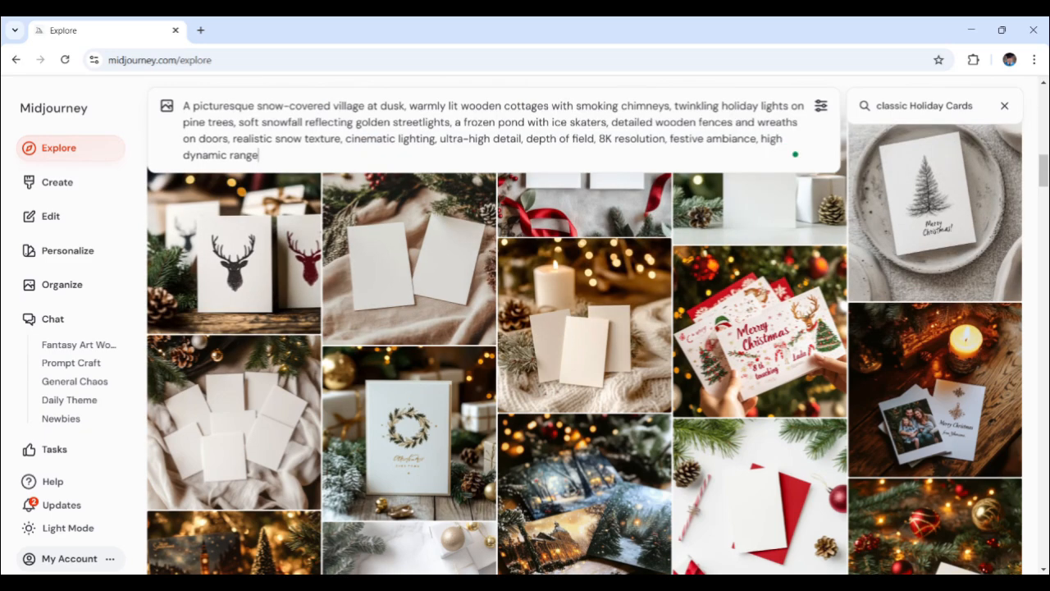
Review the village prompt's scene description, lighting and image-quality keywords
{"action": "key", "text": "ctrl+a"}
{"action": "key", "text": "Right"}
{"action": "key", "text": "ctrl+shift+Left"}
{"action": "key", "text": "ctrl+a"}
{"action": "left_click", "coordinate": [418, 106]}
{"action": "double_click", "coordinate": [774, 105]}
{"action": "left_click", "coordinate": [260, 155]}
{"action": "double_click", "coordinate": [410, 138]}
{"action": "left_click", "coordinate": [489, 122]}
{"action": "triple_click", "coordinate": [535, 138]}
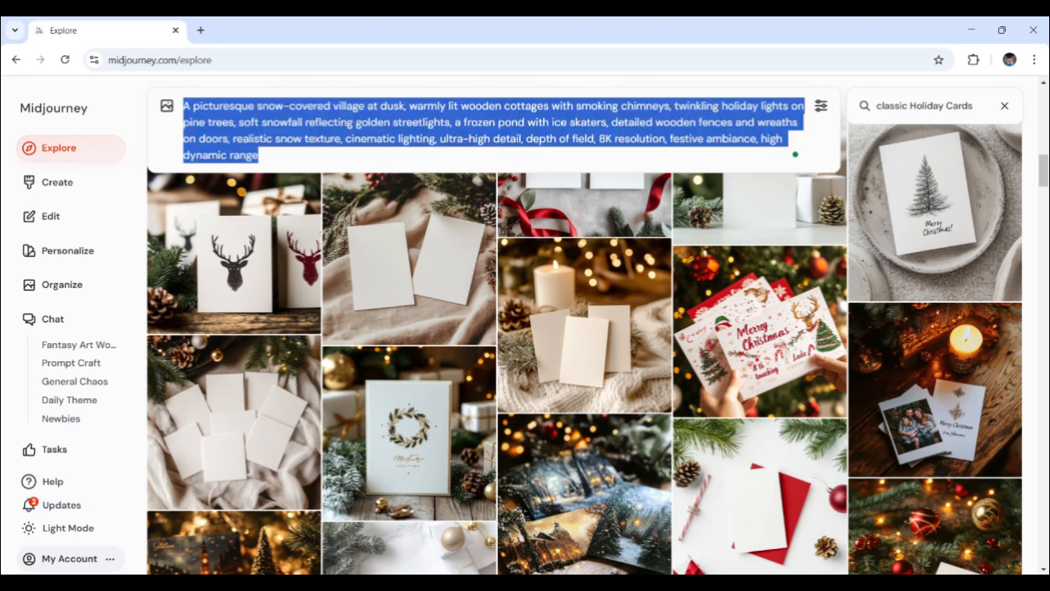
{"action": "left_click", "coordinate": [258, 155]}
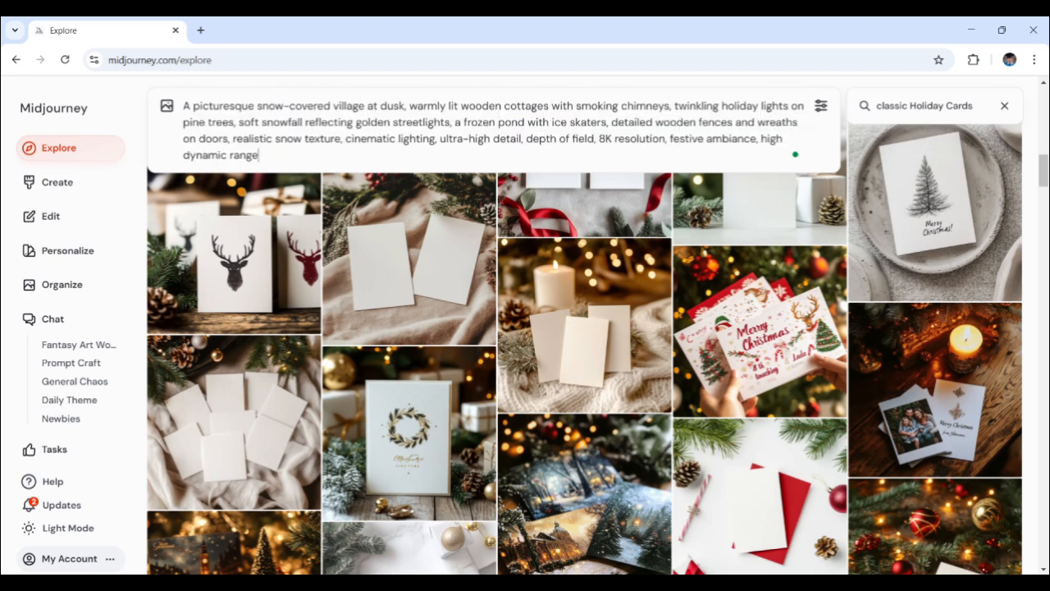
Set the image size to portrait 3:4 and submit the snow-covered village prompt for generation
{"action": "left_click", "coordinate": [821, 105]}
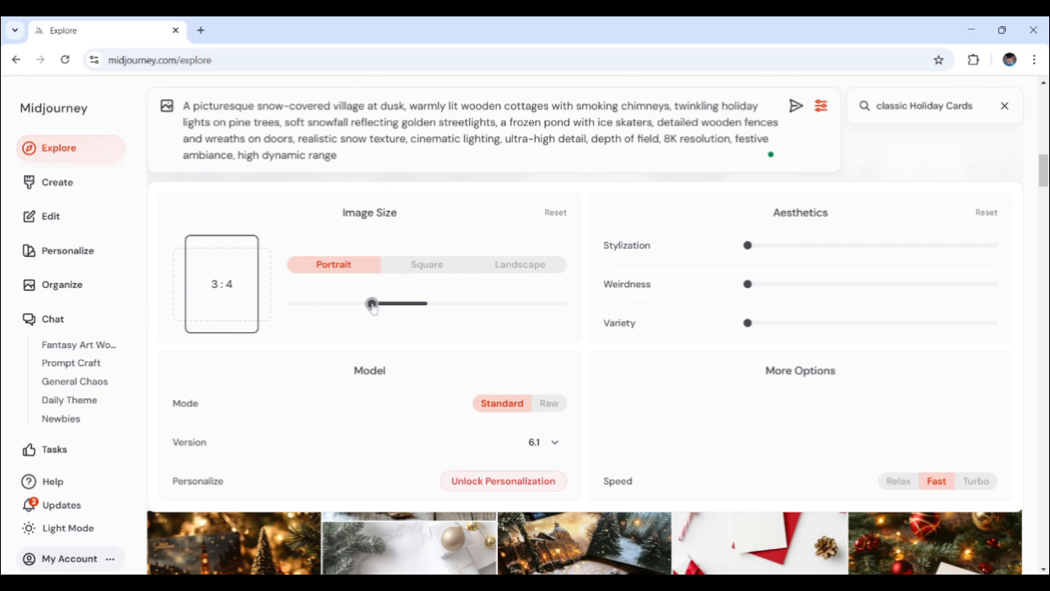
{"action": "mouse_move", "coordinate": [371, 305]}
{"action": "left_mouse_down"}
{"action": "mouse_move", "coordinate": [502, 303]}
{"action": "mouse_move", "coordinate": [369, 306]}
{"action": "left_mouse_up"}
{"action": "left_click", "coordinate": [821, 107]}
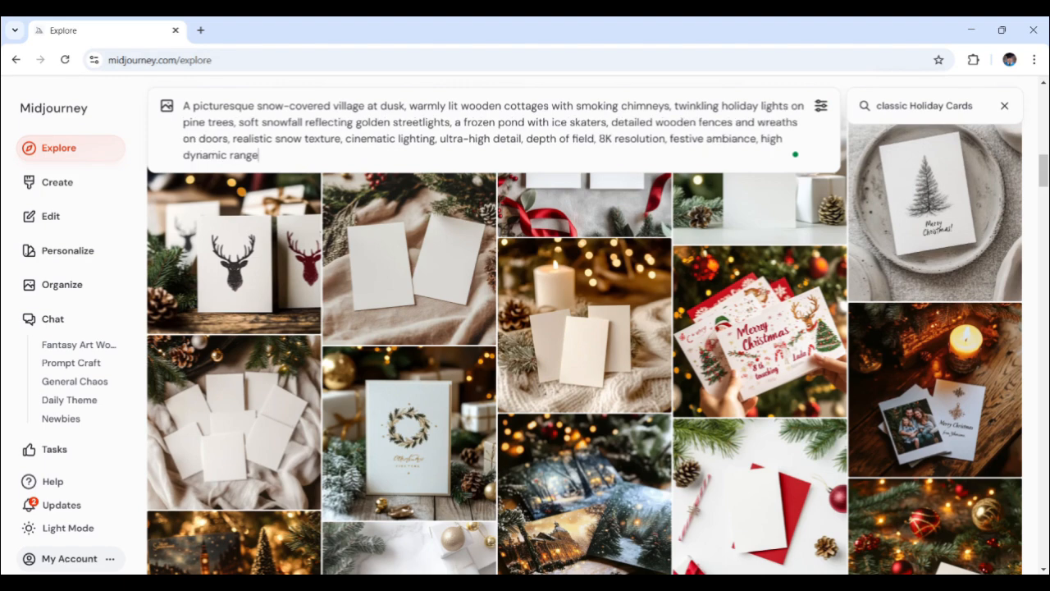
{"action": "key", "text": "Return"}
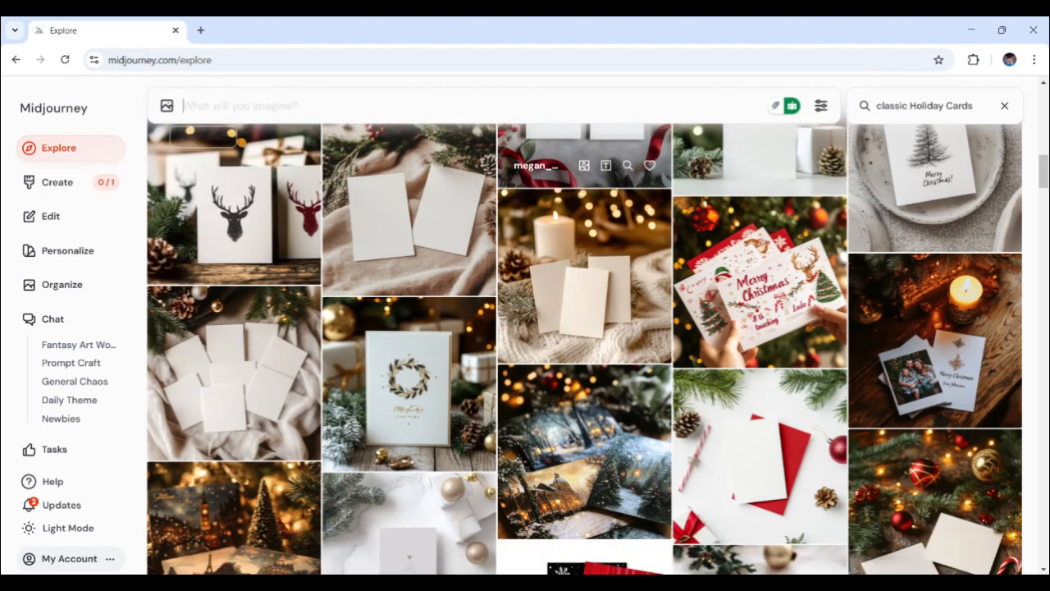
Open the list of own creations and view each of the four generated snowy village images at full size
{"action": "left_click", "coordinate": [58, 177]}
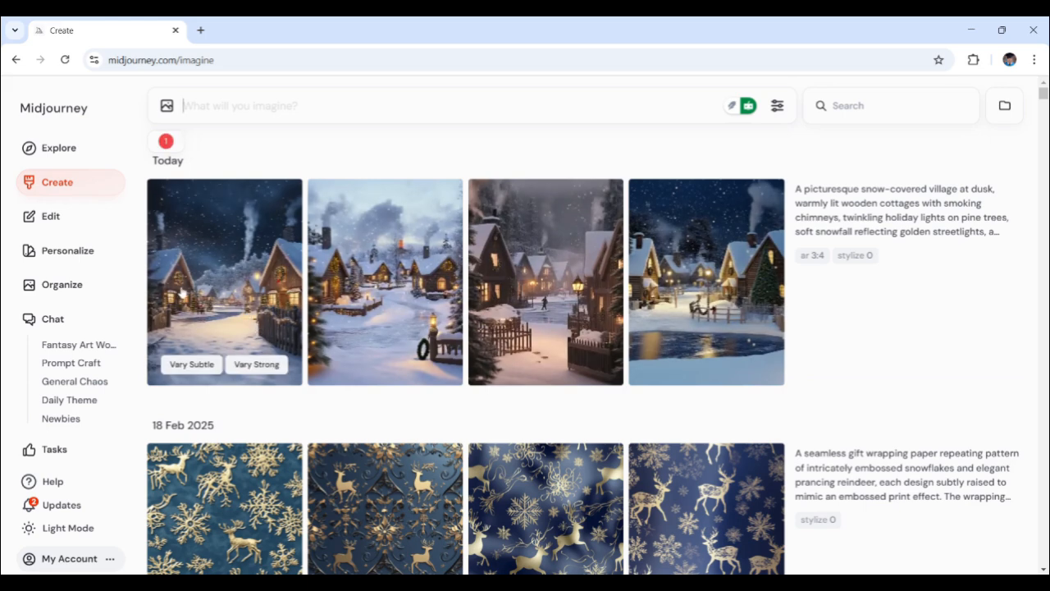
{"action": "left_click", "coordinate": [238, 293]}
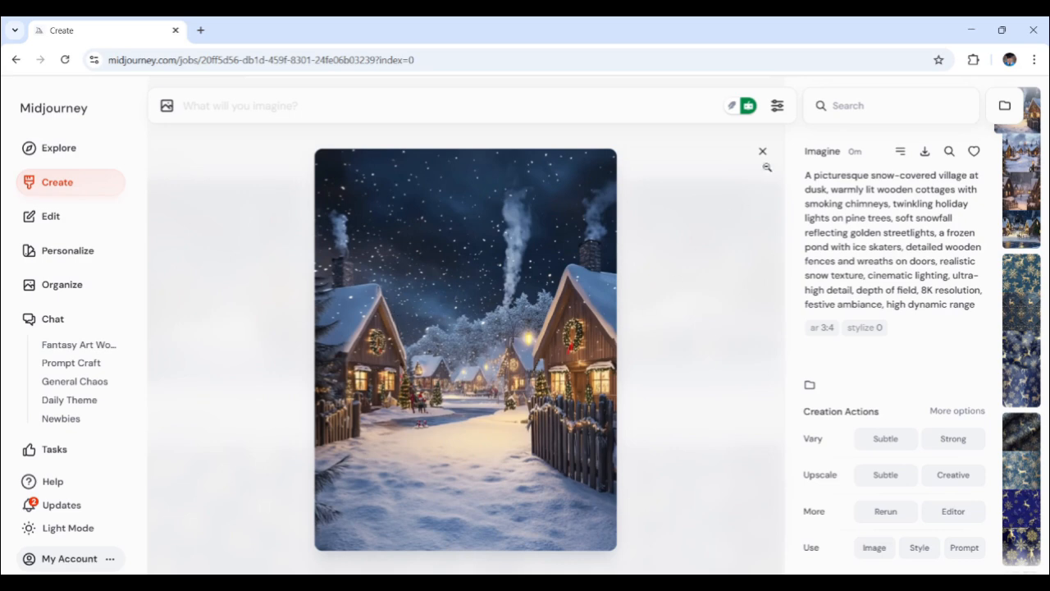
{"action": "left_click", "coordinate": [762, 152]}
{"action": "left_click", "coordinate": [403, 271]}
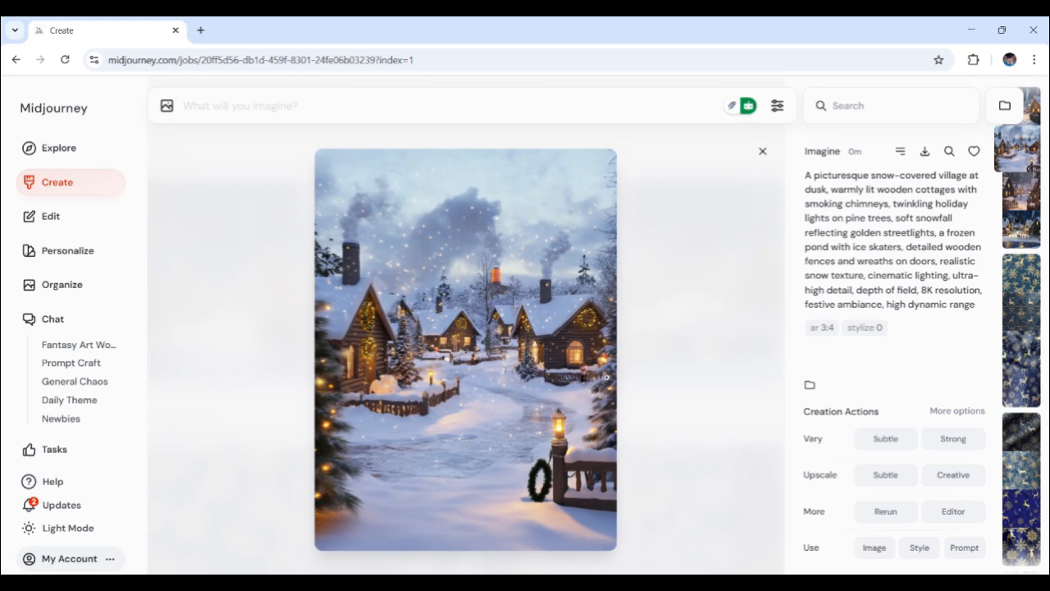
{"action": "left_click", "coordinate": [727, 175]}
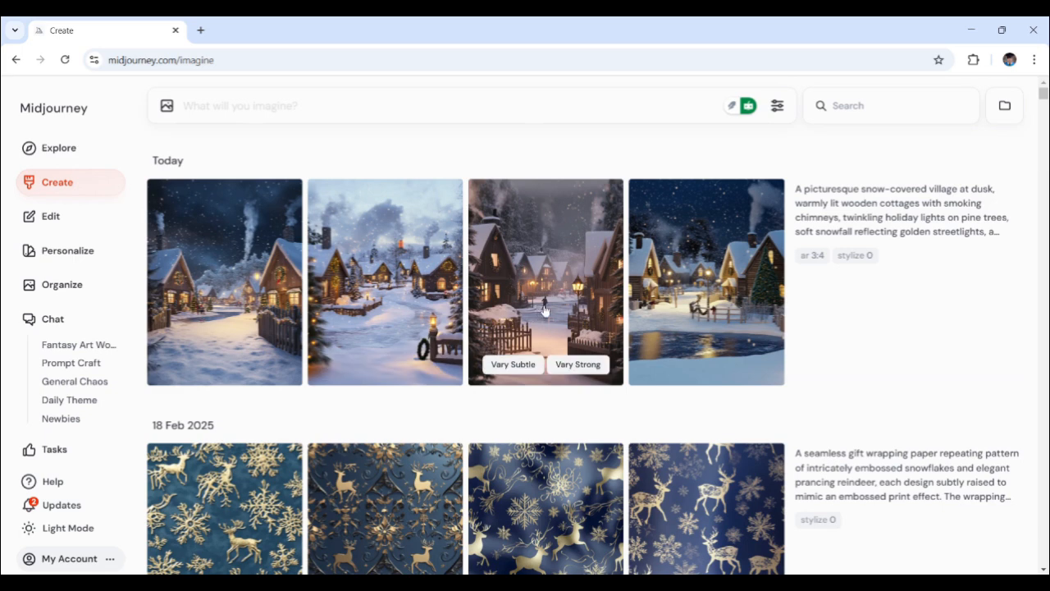
{"action": "left_click", "coordinate": [544, 310]}
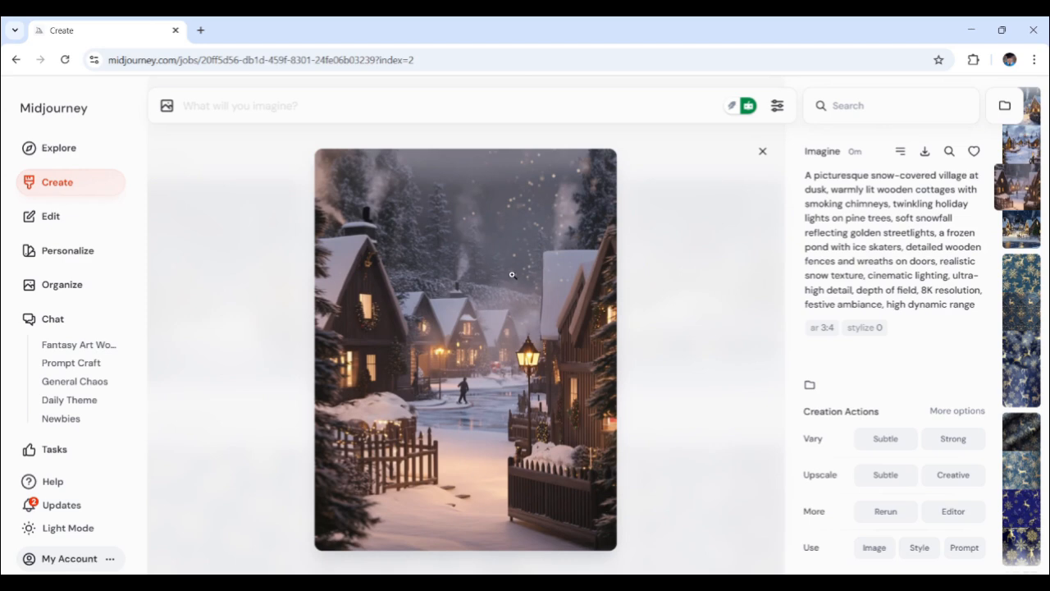
{"action": "left_click", "coordinate": [762, 151]}
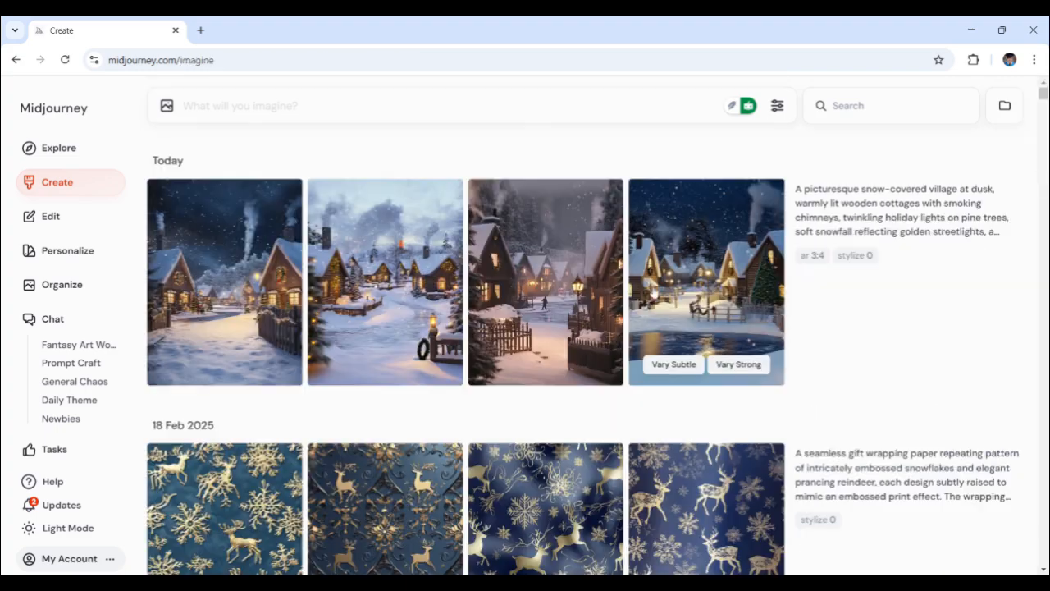
{"action": "left_click", "coordinate": [703, 288]}
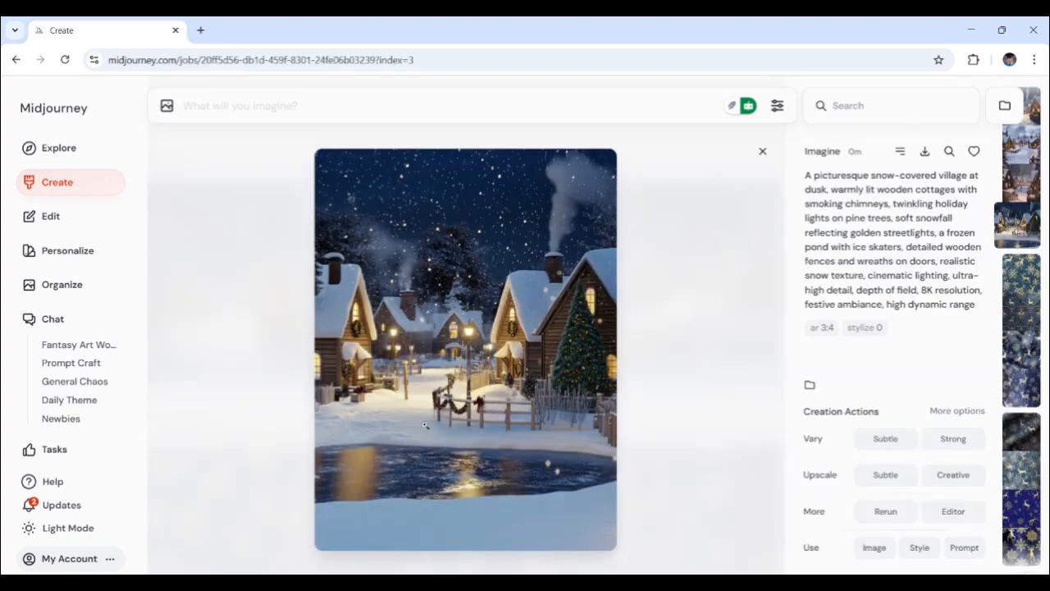
{"action": "left_click", "coordinate": [762, 151]}
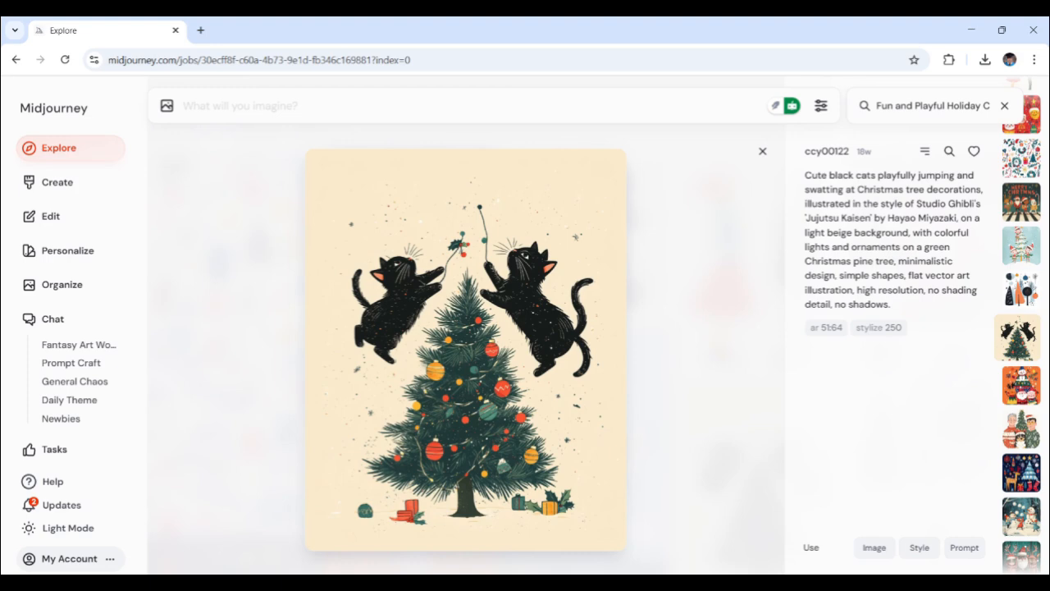
Examine the community's playful holiday illustrations of black cats, the crosswalk Christmas parade and the Christmas elves, with their prompts
{"action": "left_click", "coordinate": [762, 152]}
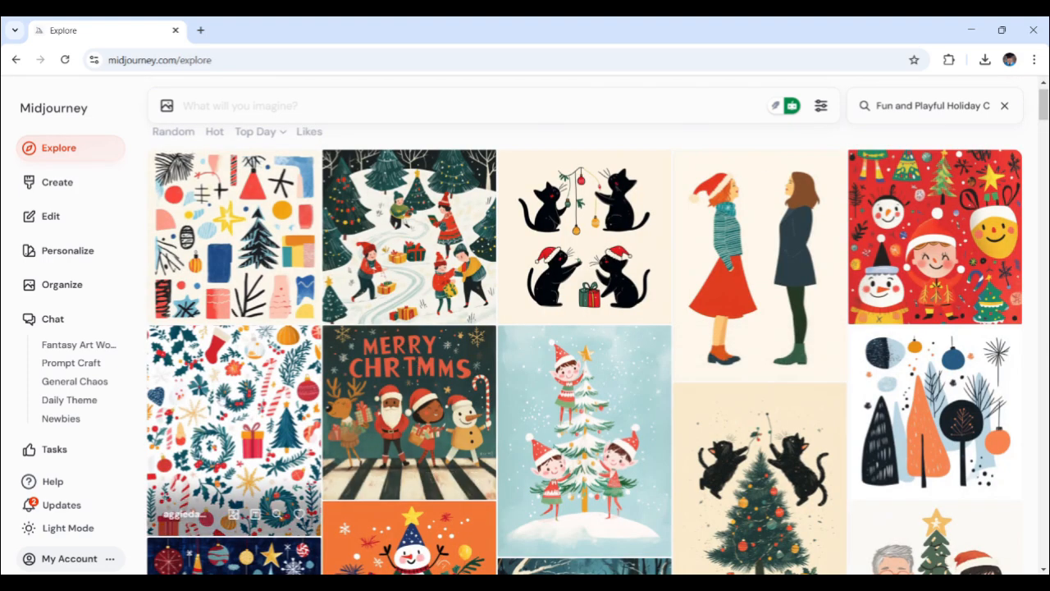
{"action": "left_click", "coordinate": [373, 400]}
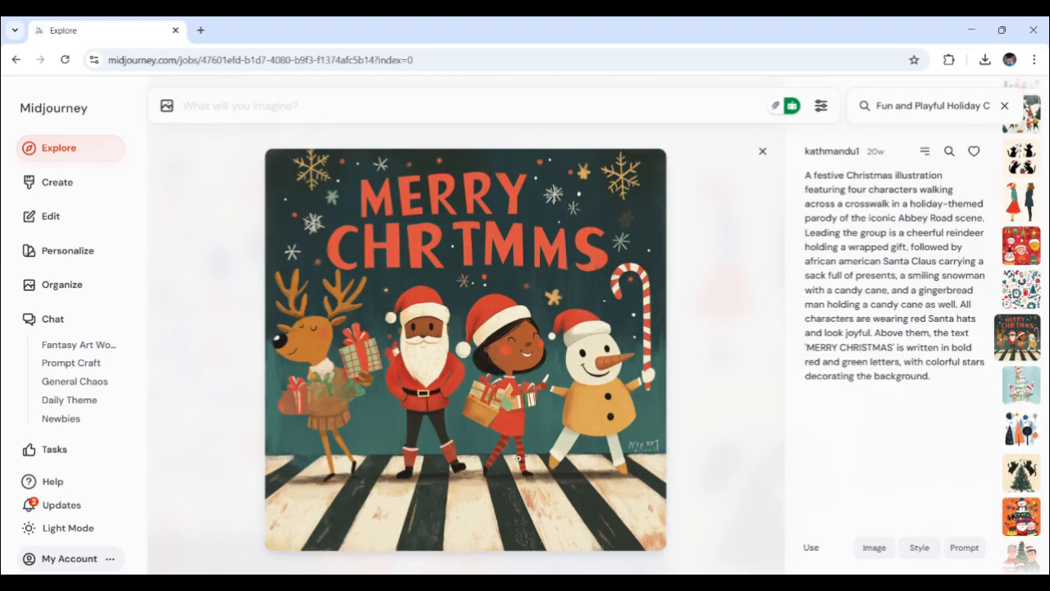
{"action": "left_click", "coordinate": [762, 152]}
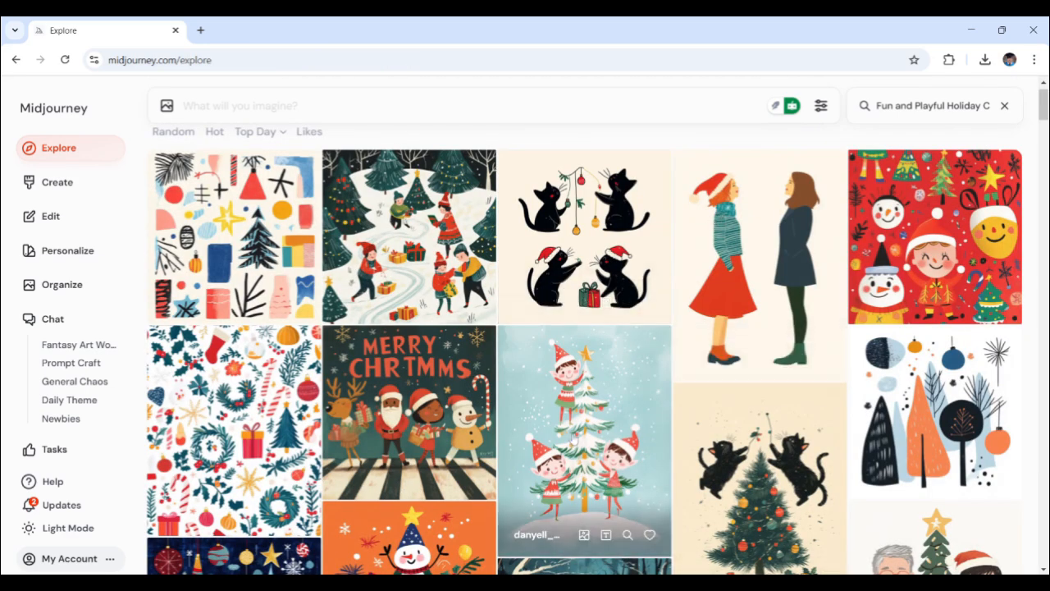
{"action": "left_click", "coordinate": [574, 439]}
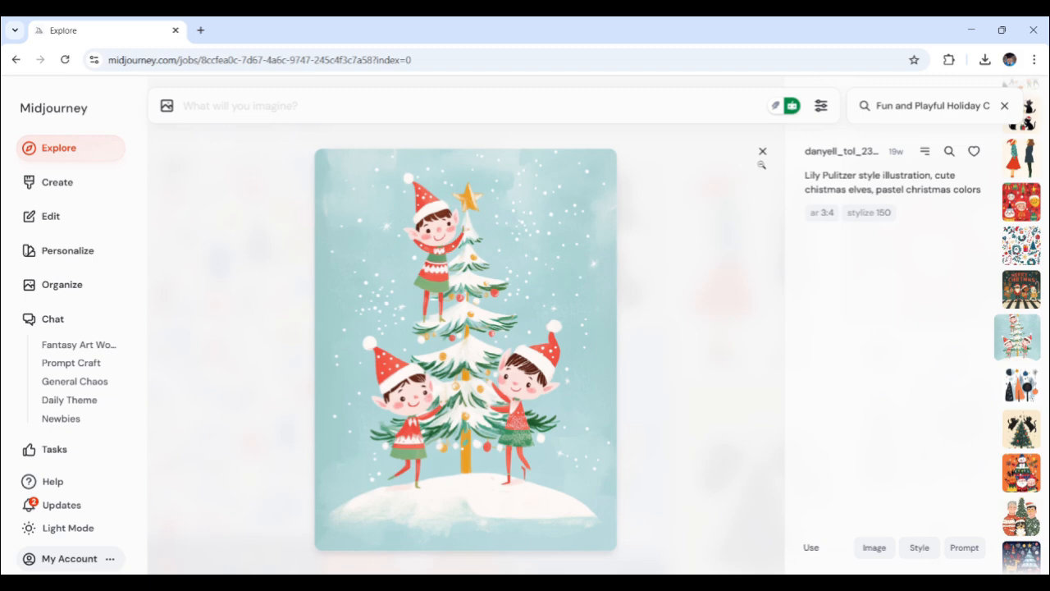
{"action": "left_click", "coordinate": [762, 152]}
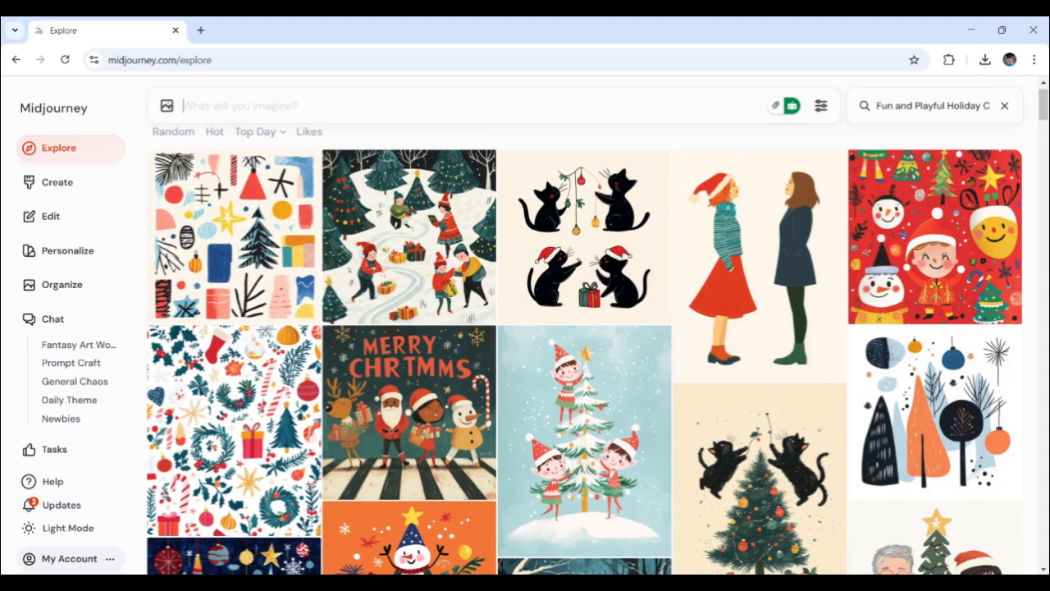
Enter and review a prompt for "A whimsical Christmas scene, vibrant cartoon-style" with anthropomorphic animals decorating a giant tree, smooth cel-shading, 8K resolution and festive background
{"action": "type", "text": "A whimsical Christmas scene, vibrant cartoon-style, cheerful anthropomorphic animals wearing Santa hats and scarves, decorating a giant Christmas tree with oversized ornaments, candy canes, and glowing string lights, rich bright colors, exaggerated expressions, dynamic composition, detailed fur textures, soft glow around lights, smooth cel-shading, highly stylized, ultra-high detail, 8K resolution, festive background"}
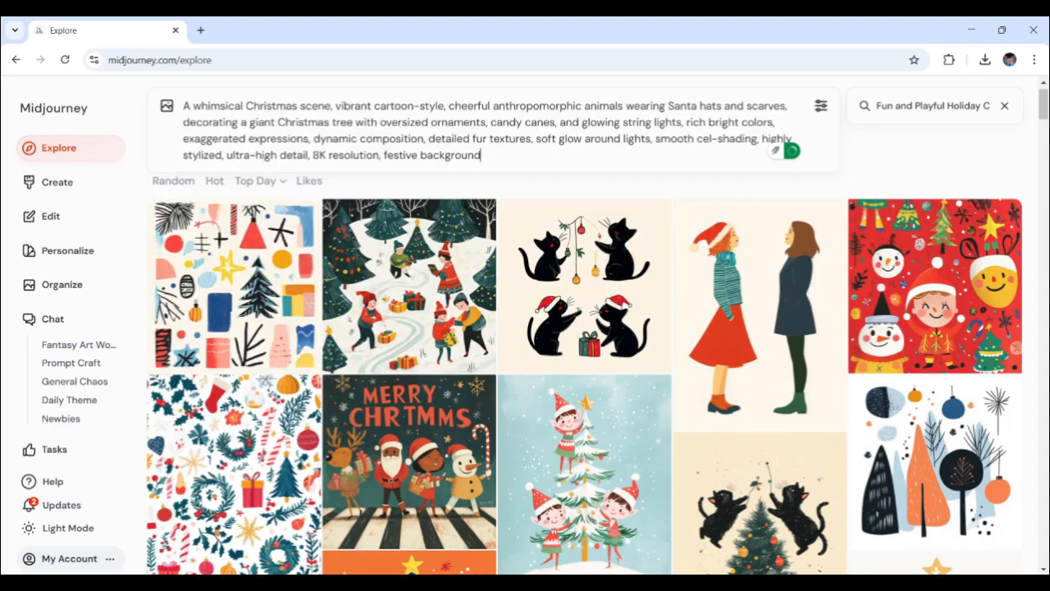
{"action": "key", "text": "ctrl+a"}
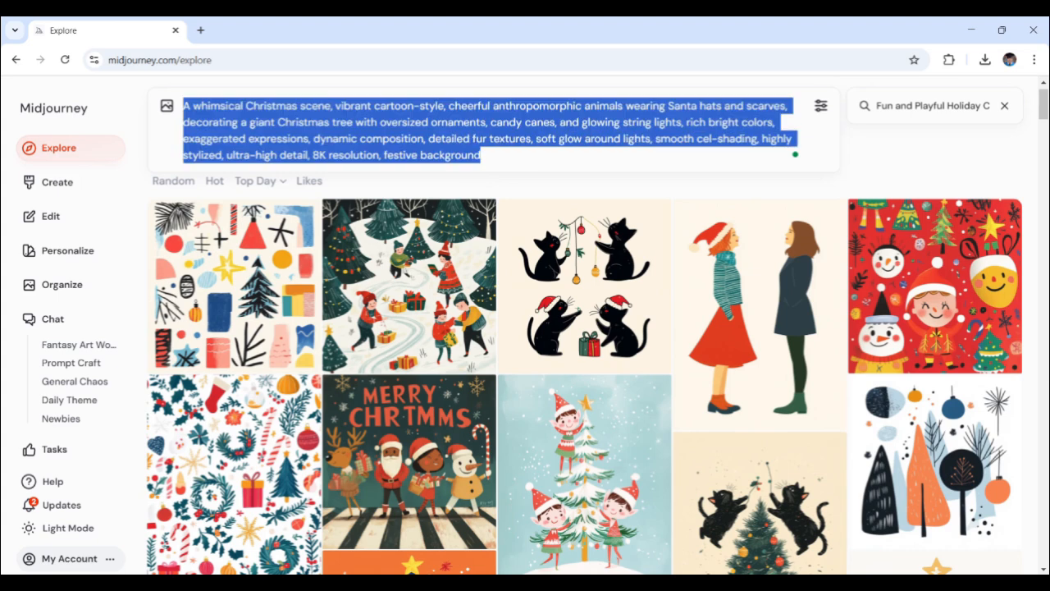
{"action": "left_click", "coordinate": [516, 138]}
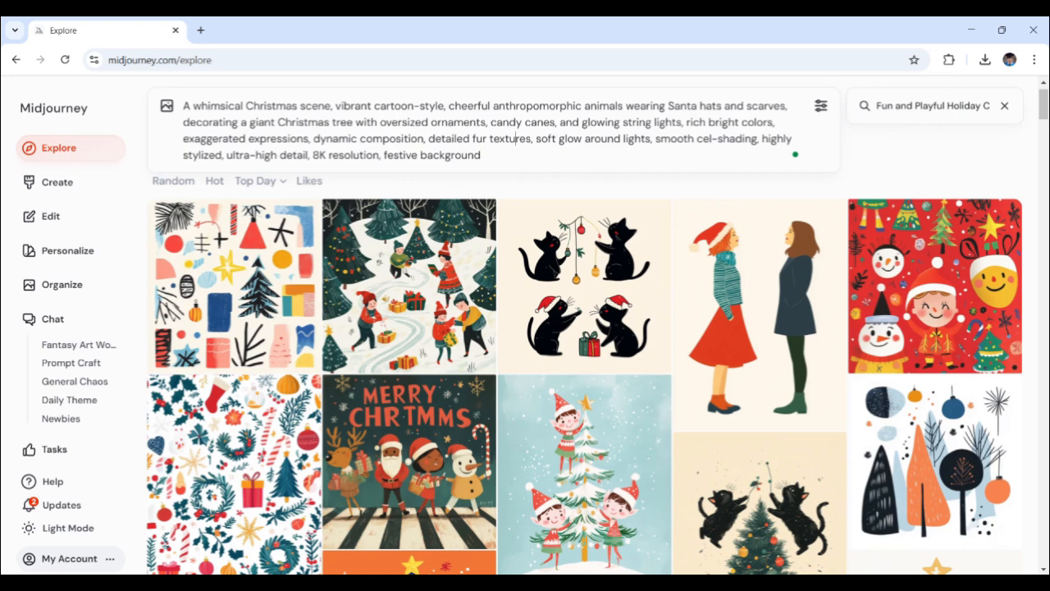
{"action": "left_click_drag", "start_coordinate": [655, 139], "coordinate": [758, 139]}
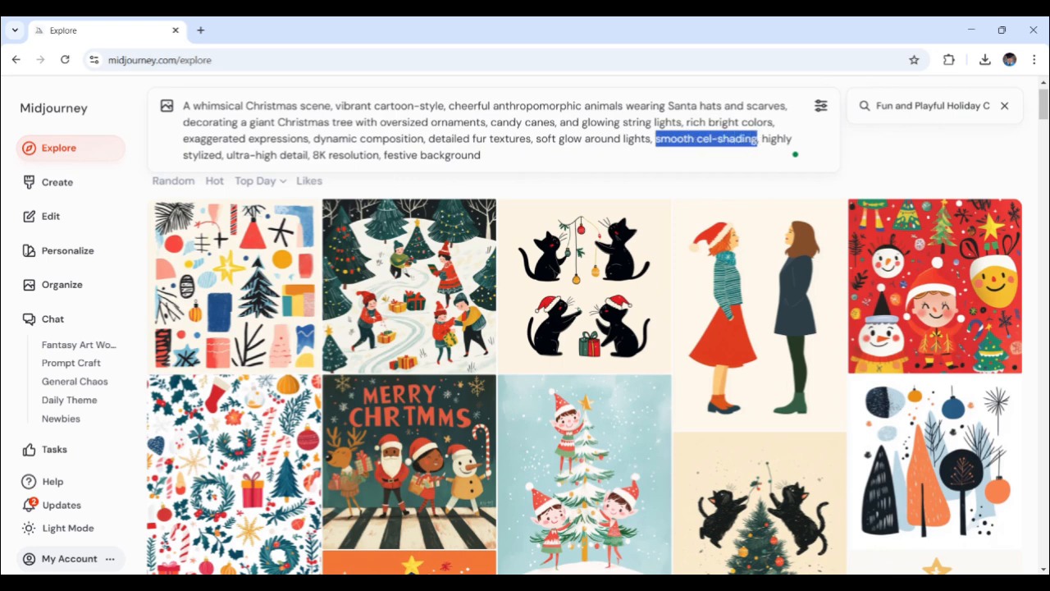
{"action": "left_click", "coordinate": [562, 122]}
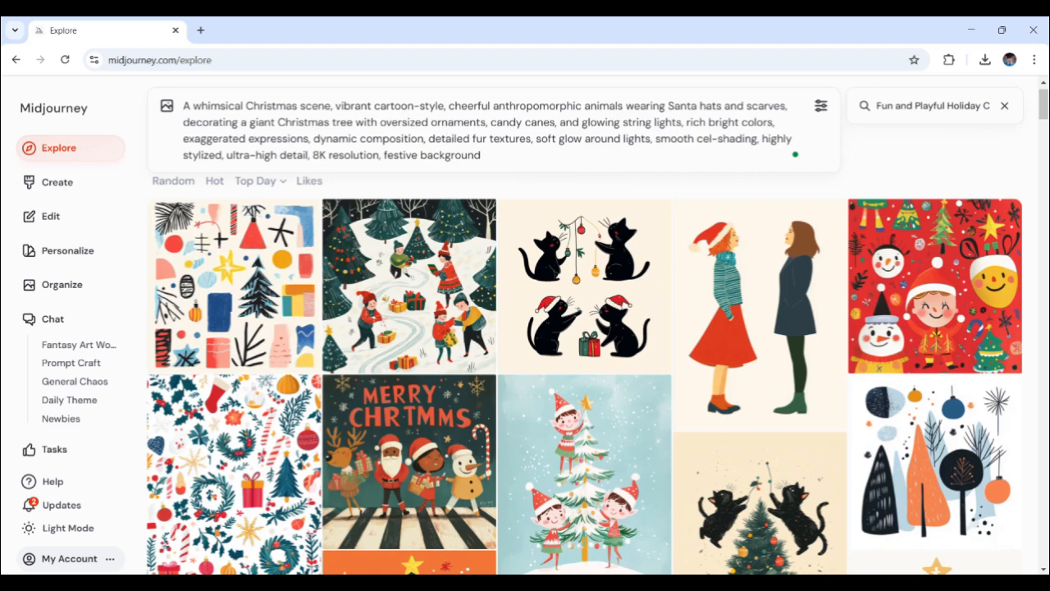
{"action": "key", "text": "ctrl+a"}
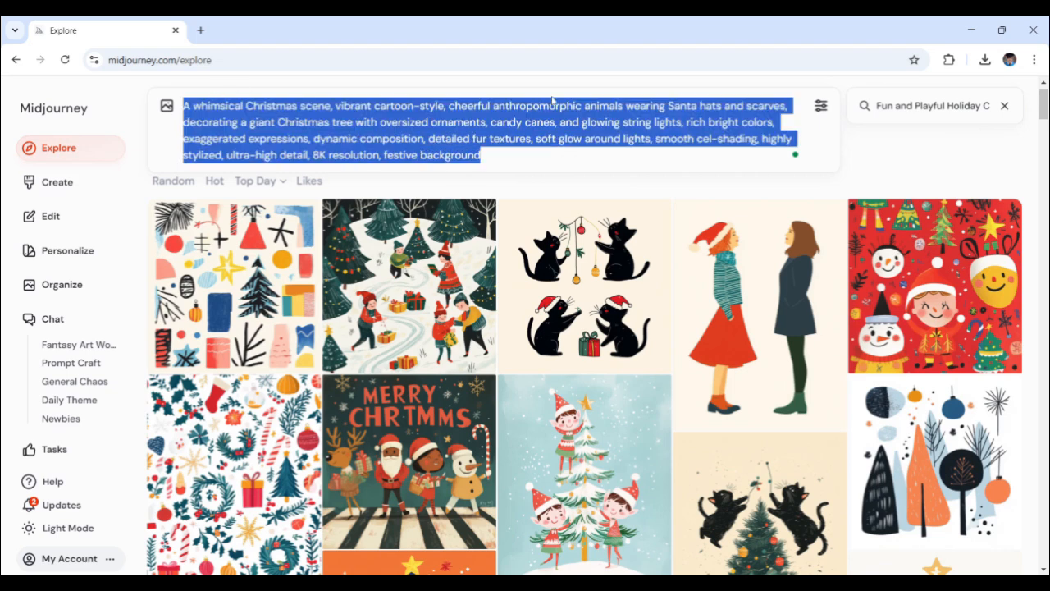
{"action": "left_click", "coordinate": [481, 154]}
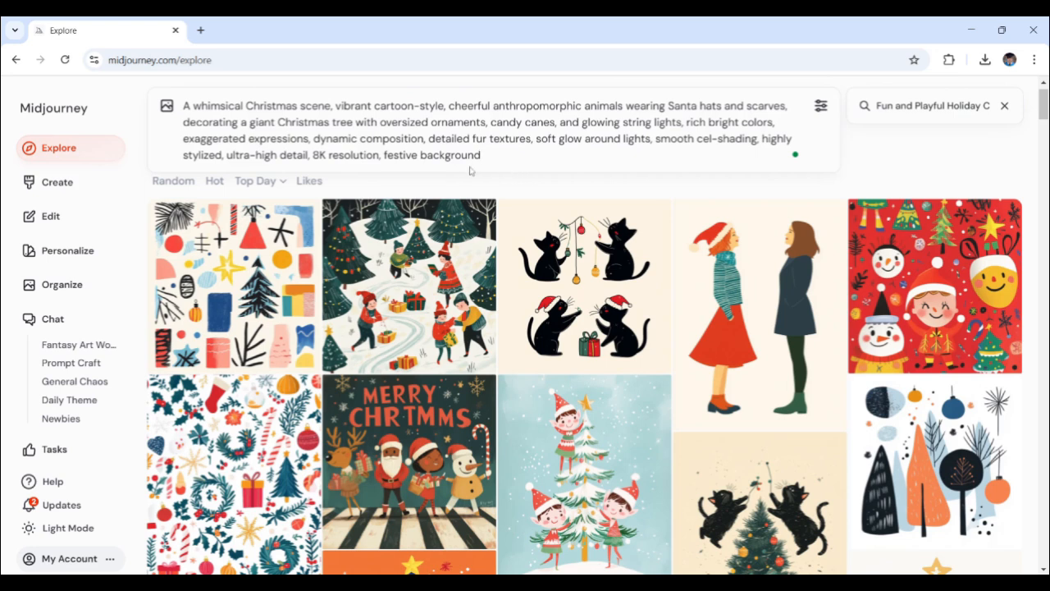
{"action": "key", "text": "ctrl+a"}
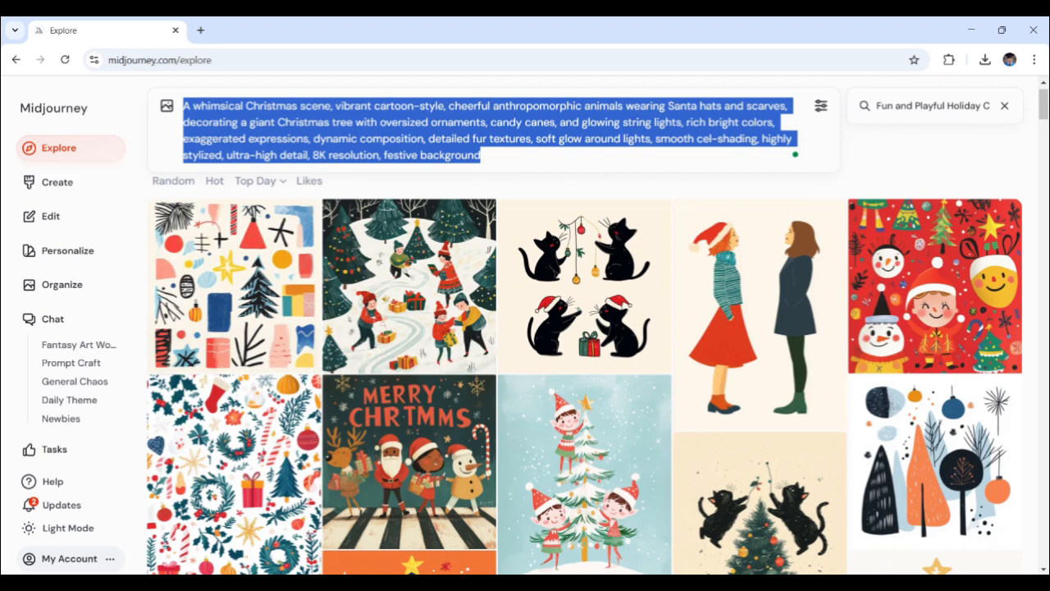
Use portrait 3:4 size, Standard mode and minimum weirdness, and submit the whimsical Christmas prompt for generation
{"action": "left_click", "coordinate": [820, 106]}
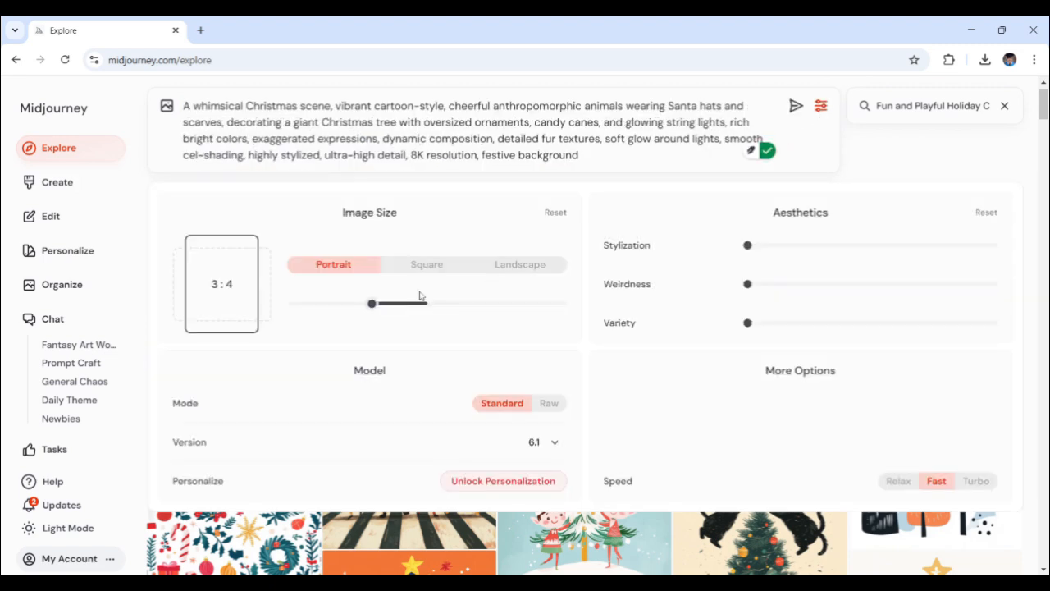
{"action": "mouse_move", "coordinate": [381, 308]}
{"action": "left_mouse_down"}
{"action": "mouse_move", "coordinate": [372, 305]}
{"action": "mouse_move", "coordinate": [539, 297]}
{"action": "mouse_move", "coordinate": [340, 306]}
{"action": "mouse_move", "coordinate": [367, 306]}
{"action": "left_mouse_up"}
{"action": "left_click", "coordinate": [508, 412]}
{"action": "left_click", "coordinate": [504, 407]}
{"action": "mouse_move", "coordinate": [758, 287]}
{"action": "left_mouse_down"}
{"action": "mouse_move", "coordinate": [809, 284]}
{"action": "mouse_move", "coordinate": [746, 283]}
{"action": "left_mouse_up"}
{"action": "left_click", "coordinate": [820, 106]}
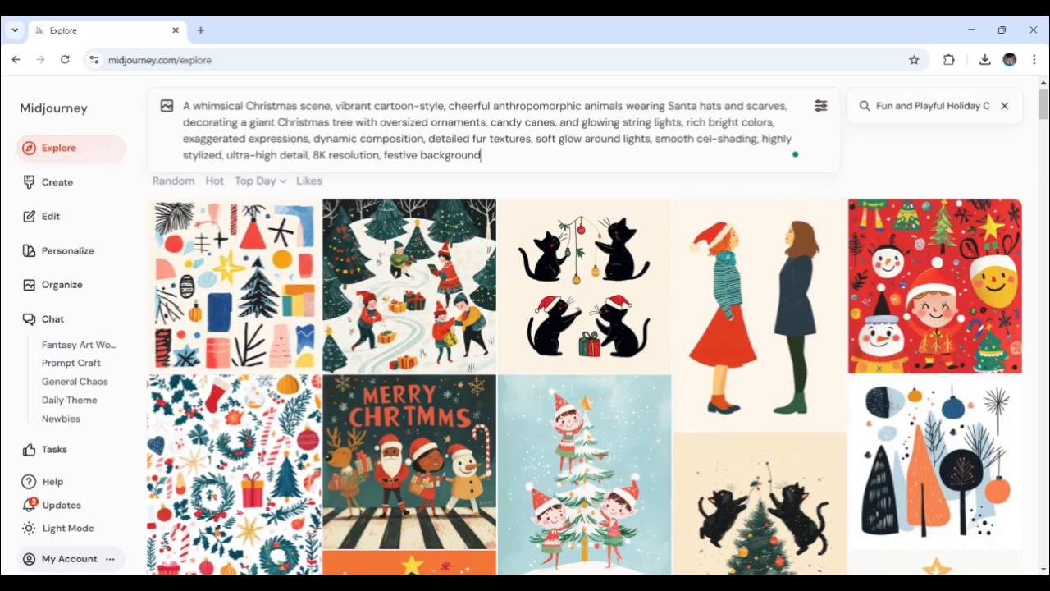
{"action": "key", "text": "Return"}
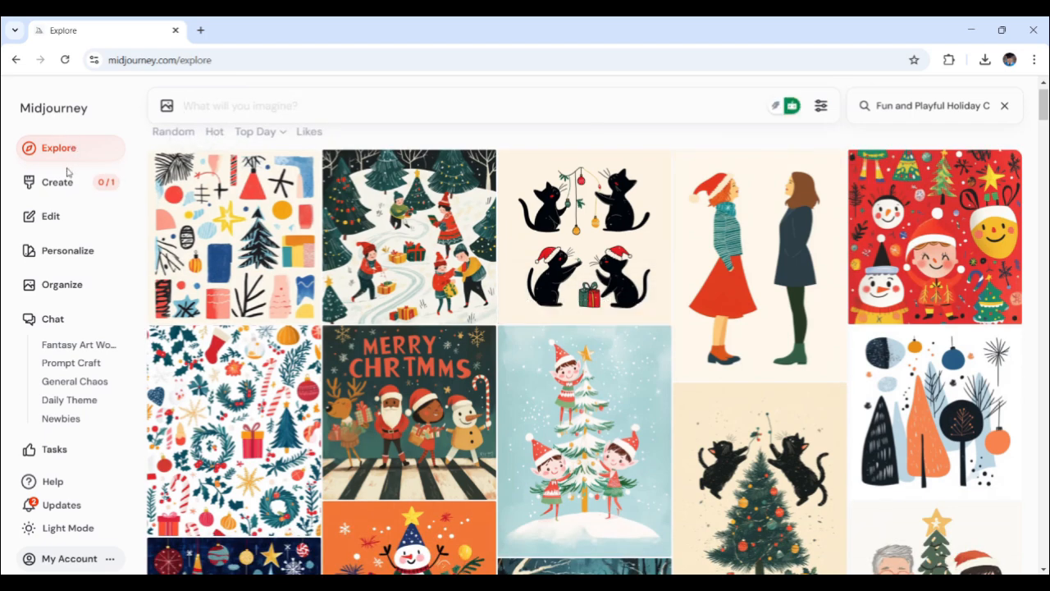
Open the list of own creations and view the first generated whimsical Christmas image at full size
{"action": "left_click", "coordinate": [68, 195]}
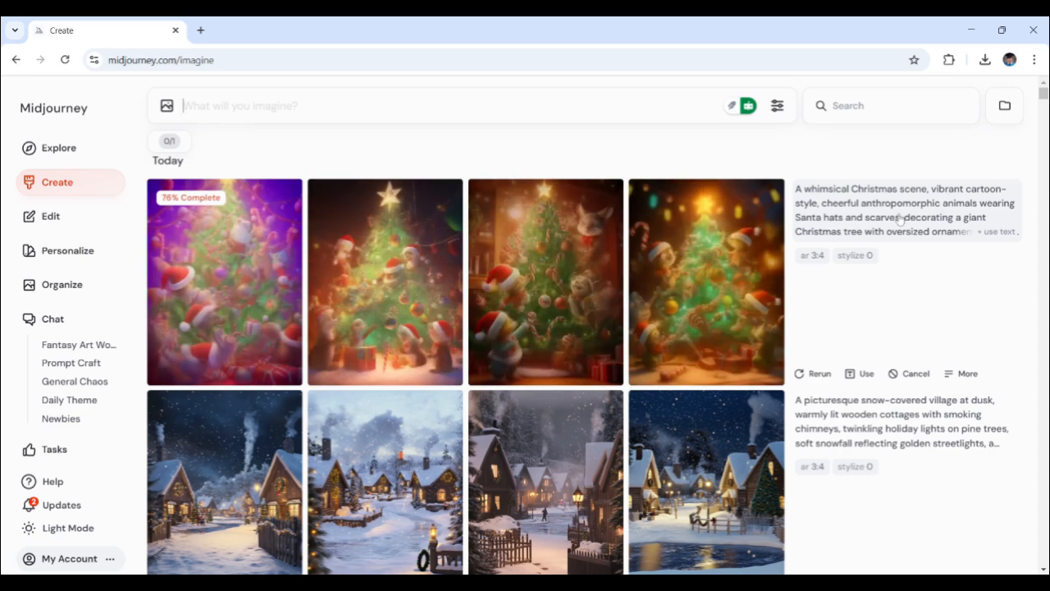
{"action": "mouse_move", "coordinate": [349, 302]}
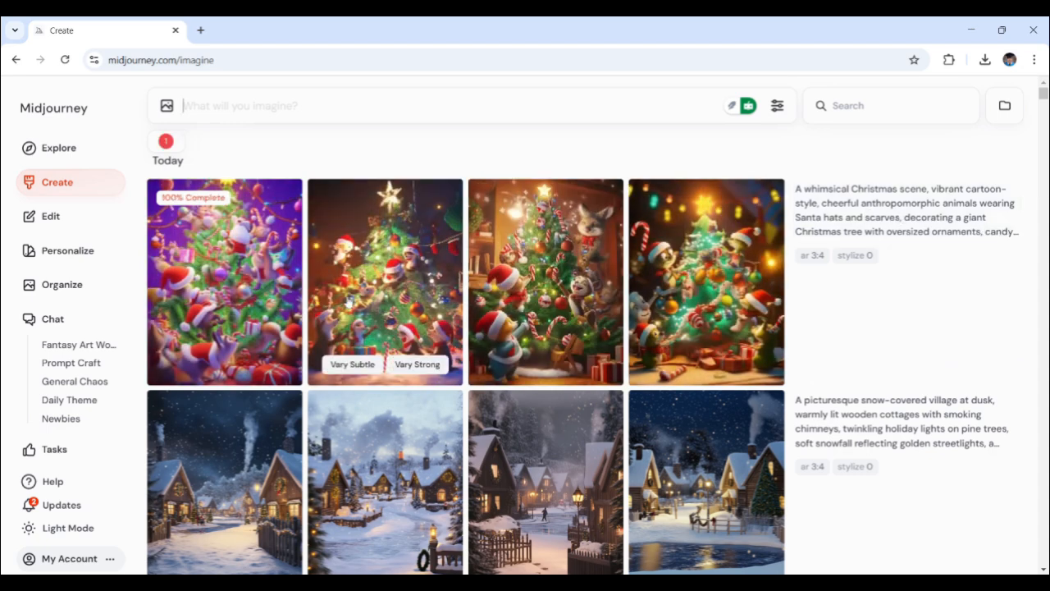
{"action": "mouse_move", "coordinate": [238, 302]}
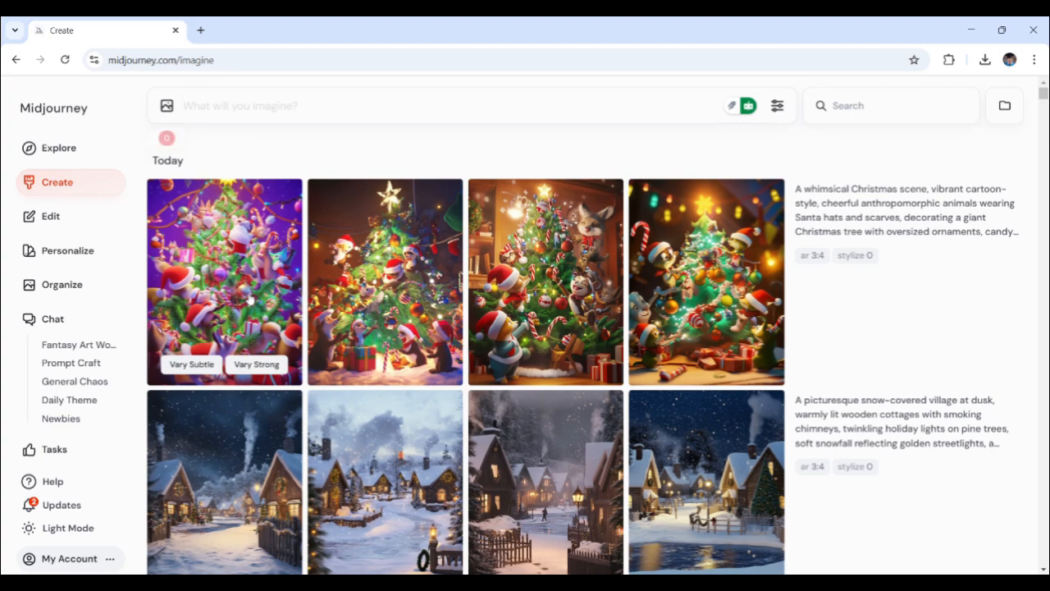
{"action": "left_click", "coordinate": [248, 300]}
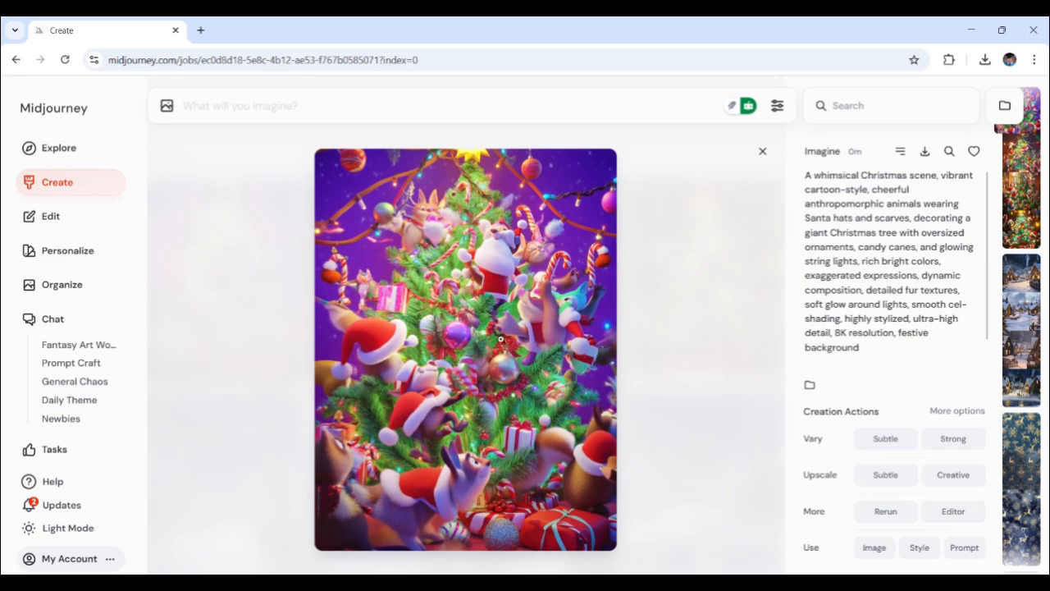
View the second and third generated whimsical Christmas images at full size and return to the list of own creations
{"action": "left_click", "coordinate": [762, 151]}
{"action": "left_click", "coordinate": [370, 284]}
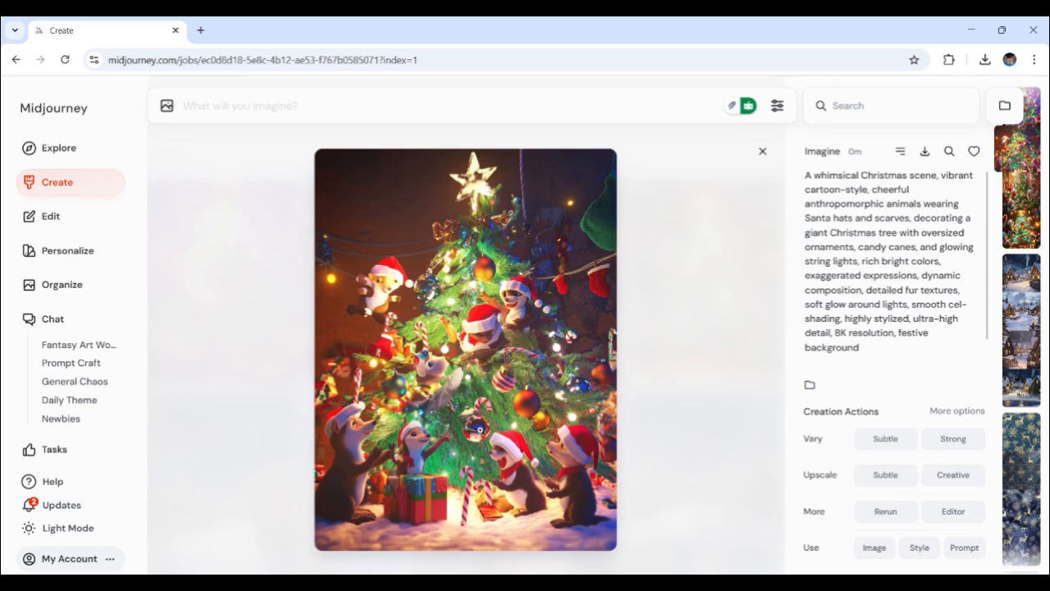
{"action": "left_click", "coordinate": [763, 151]}
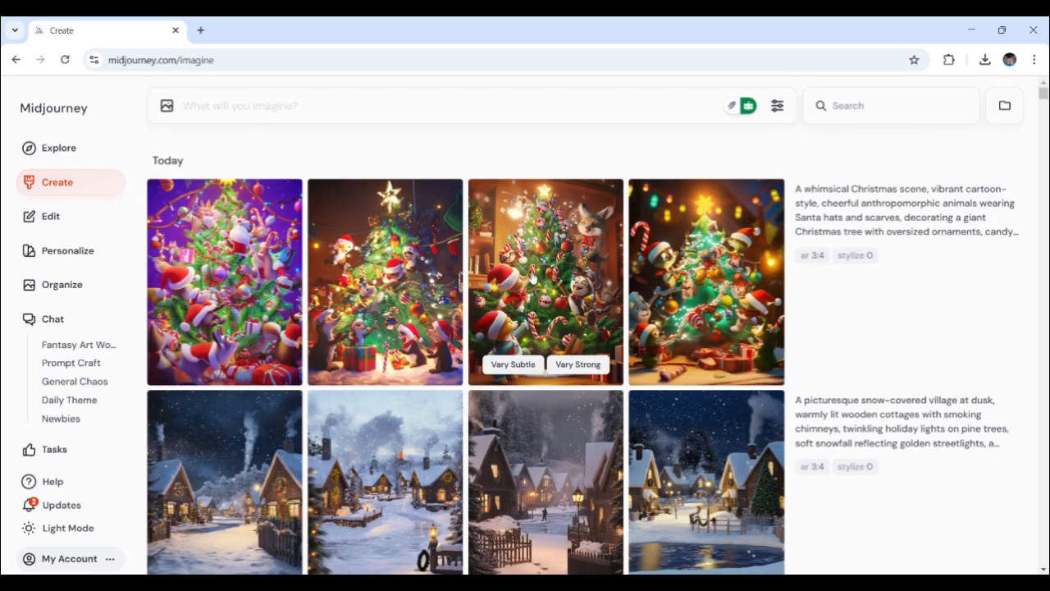
{"action": "left_click", "coordinate": [578, 273]}
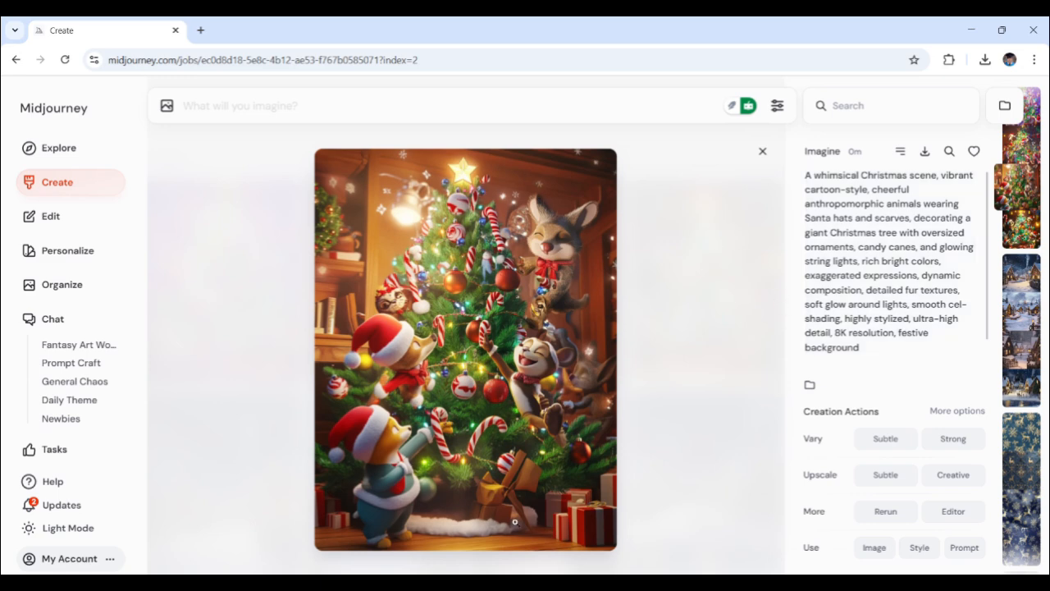
{"action": "left_click", "coordinate": [763, 152]}
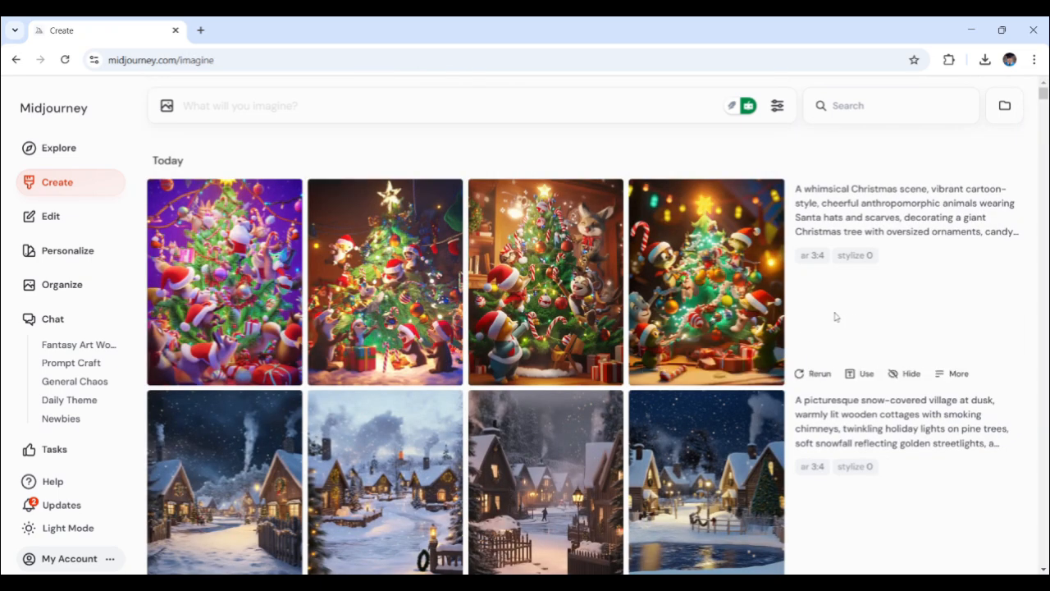
{"action": "scroll", "coordinate": [832, 318], "scroll_direction": "down", "scroll_amount": 1}
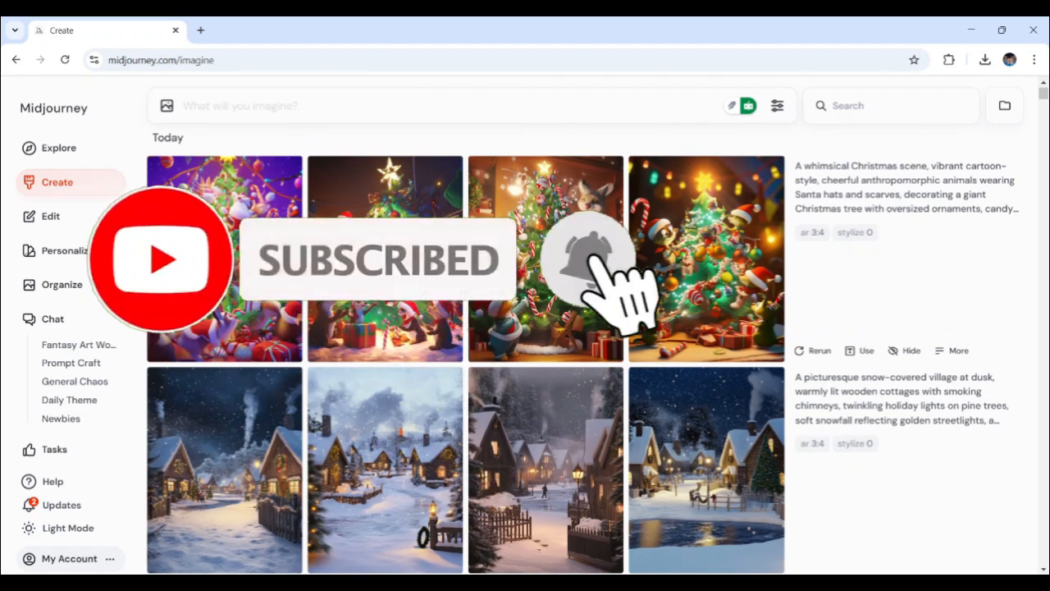
Examine the community's minimalist Christmas trees made of lines and dots, of line art with a star, and of geometric figures, with their prompts
{"action": "mouse_move", "coordinate": [538, 315]}
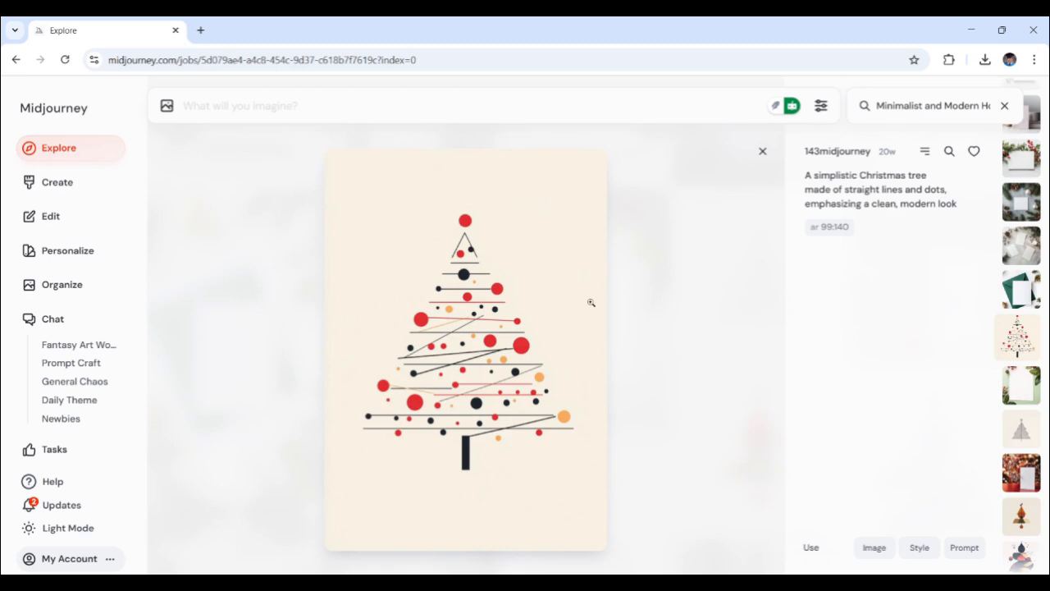
{"action": "left_click", "coordinate": [690, 343]}
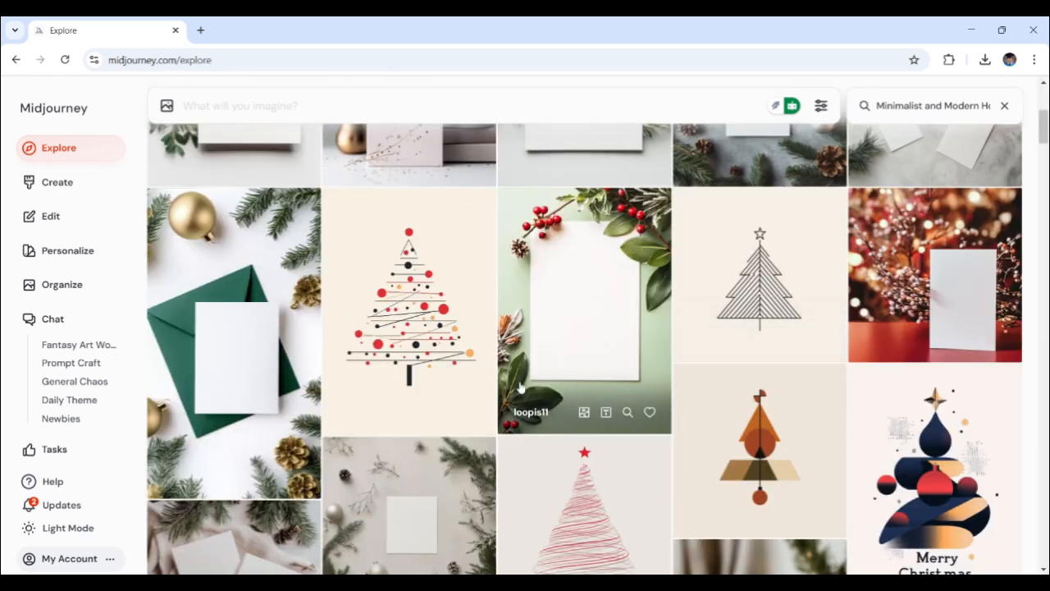
{"action": "left_click", "coordinate": [780, 277]}
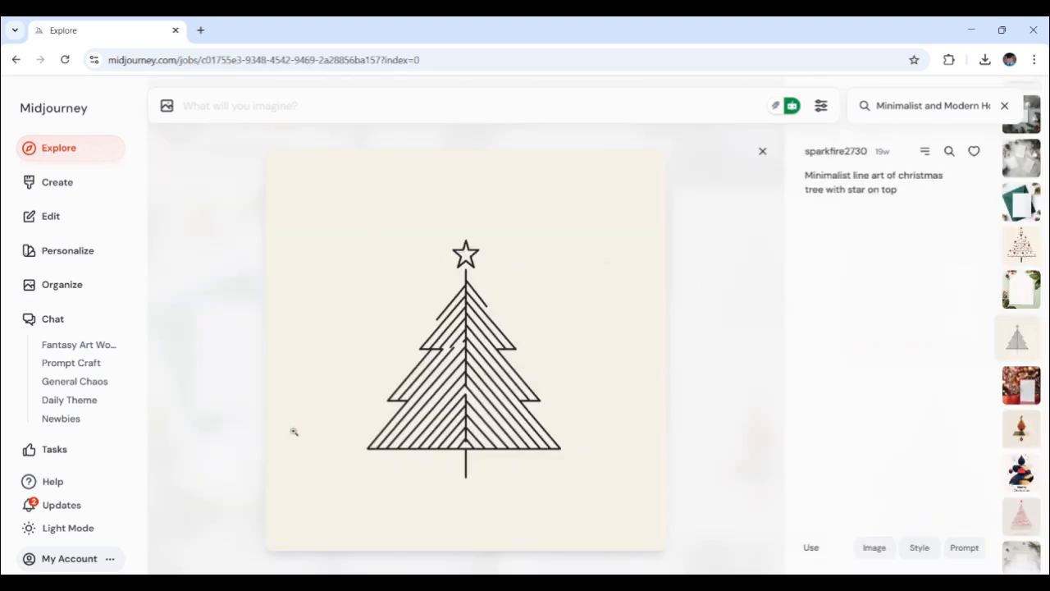
{"action": "left_click", "coordinate": [720, 355]}
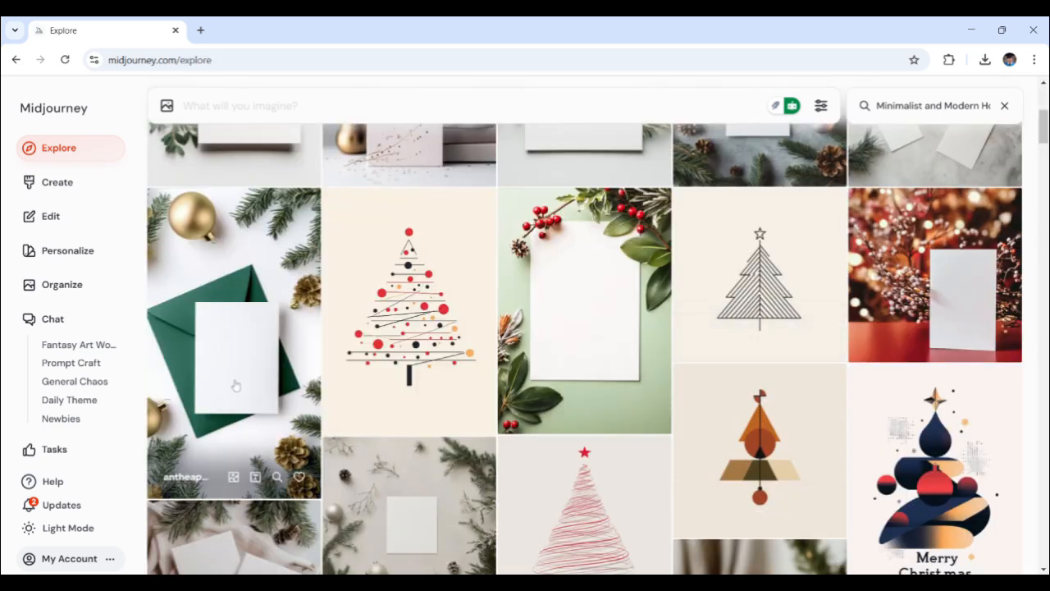
{"action": "left_click", "coordinate": [781, 445]}
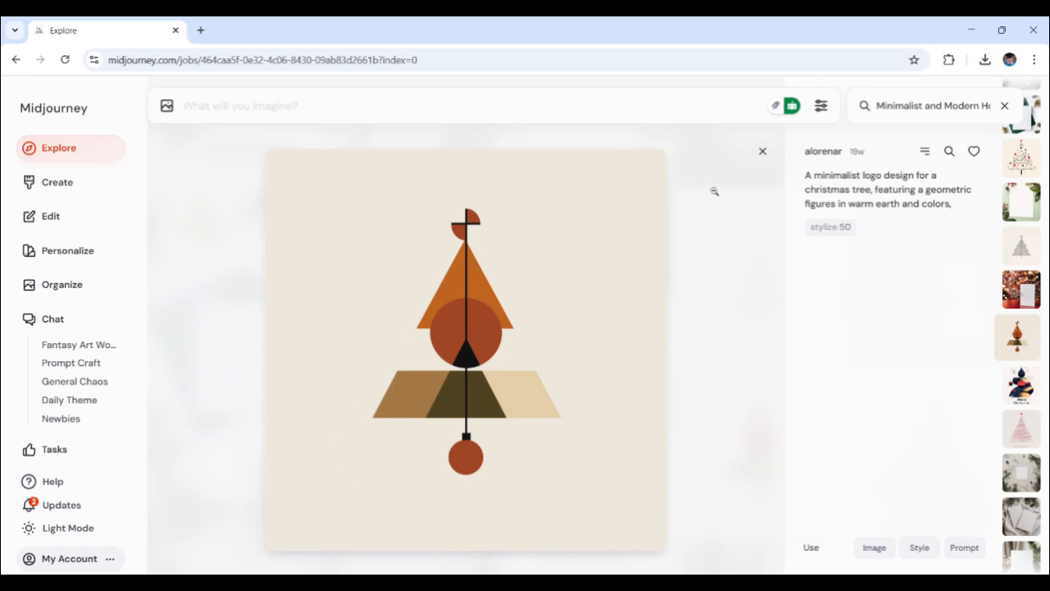
{"action": "left_click", "coordinate": [762, 152]}
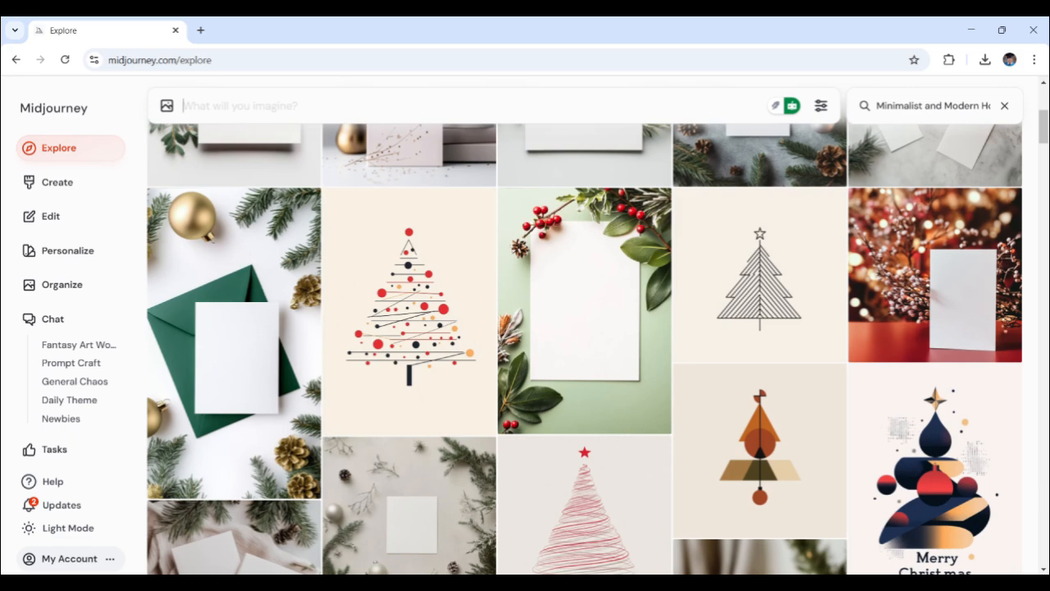
Enter a prompt for "Minimalist holiday greeting card, deep navy blue background" with golden snowflake, 'Happy Holidays' sans-serif typography, gold foil highlights and 8K resolution
{"action": "mouse_move", "coordinate": [459, 235]}
{"action": "type", "text": "Minimalist holiday greeting card, deep navy blue background, delicate golden snowflake in the center, thin modern sans-serif typography saying 'Happy Holidays,' elegant embossed texture, subtle gold foil highlights, soft gradient shading, ultra-realistic print effect, metallic reflections, clean negative space, high contrast, sleek and modern style, 8K resolution"}
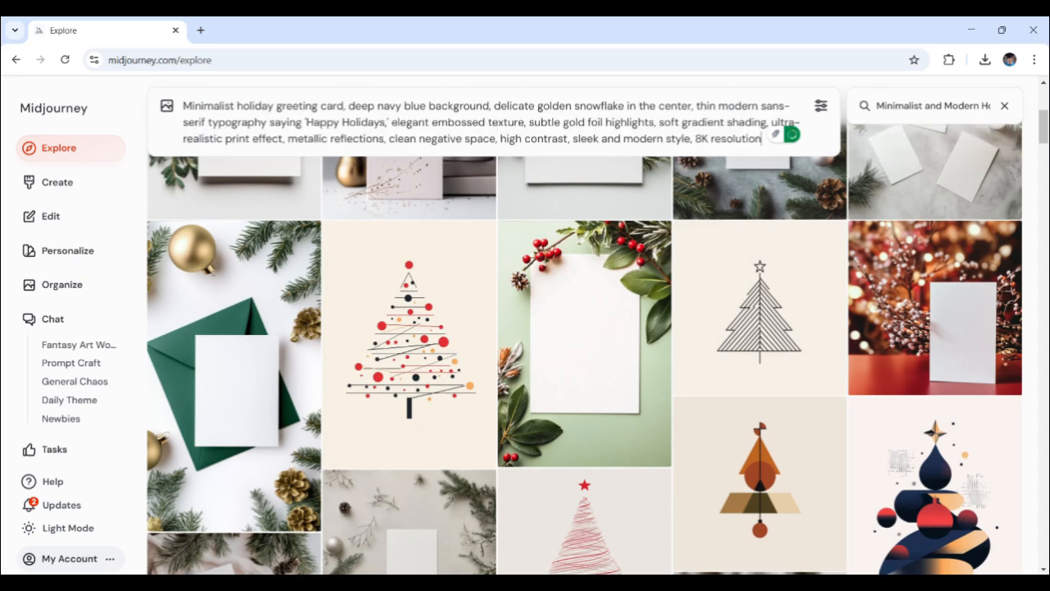
{"action": "triple_click", "coordinate": [479, 106]}
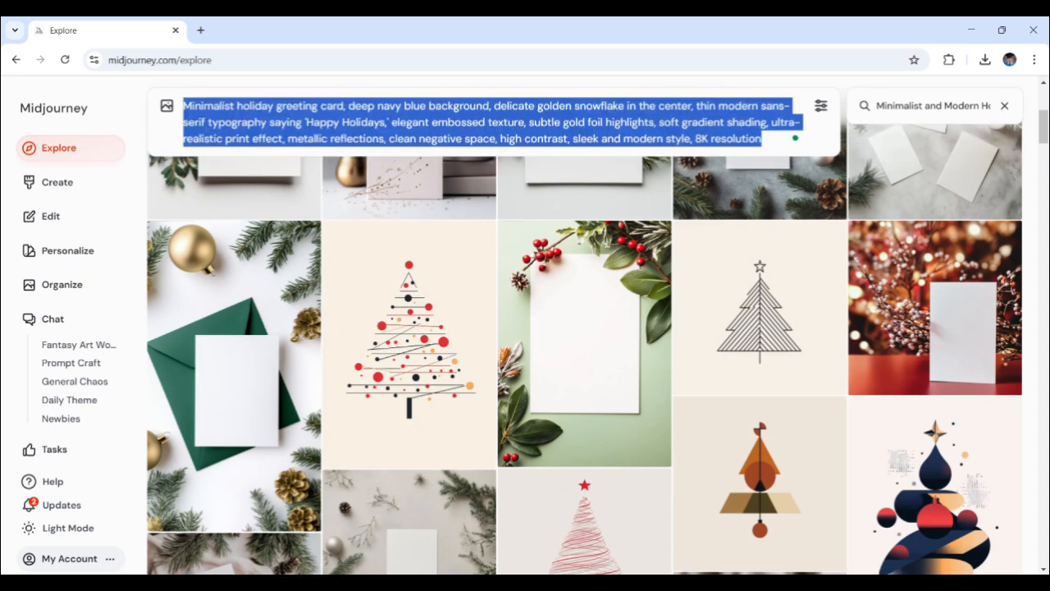
{"action": "left_click", "coordinate": [426, 121]}
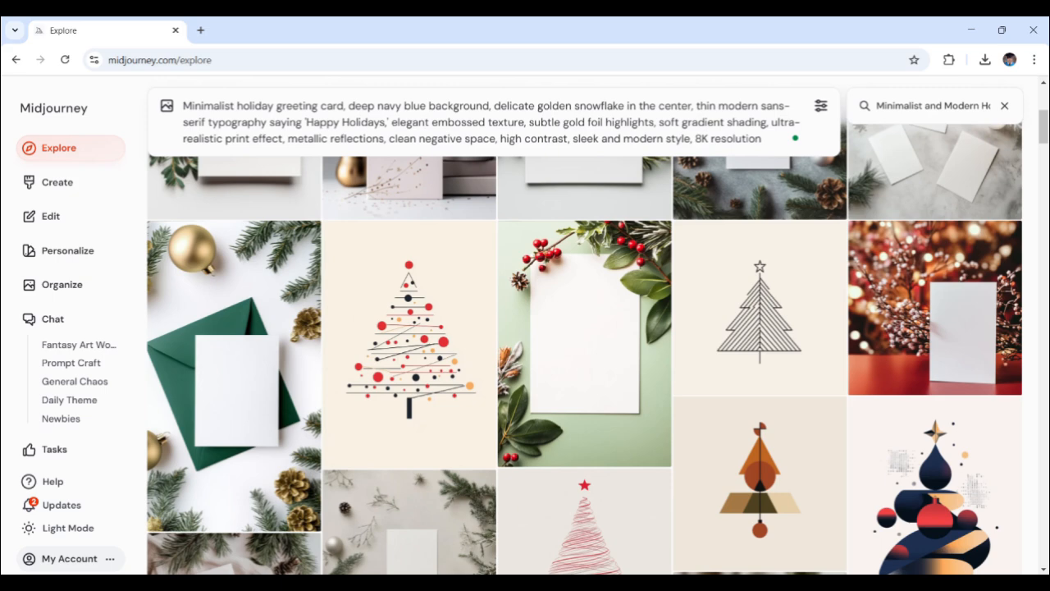
Review the prompt's wording, including 'Happy Holidays', golden snowflake, gradient shading and typography, without changing it
{"action": "left_click", "coordinate": [306, 122]}
{"action": "left_click_drag", "start_coordinate": [306, 122], "coordinate": [385, 122]}
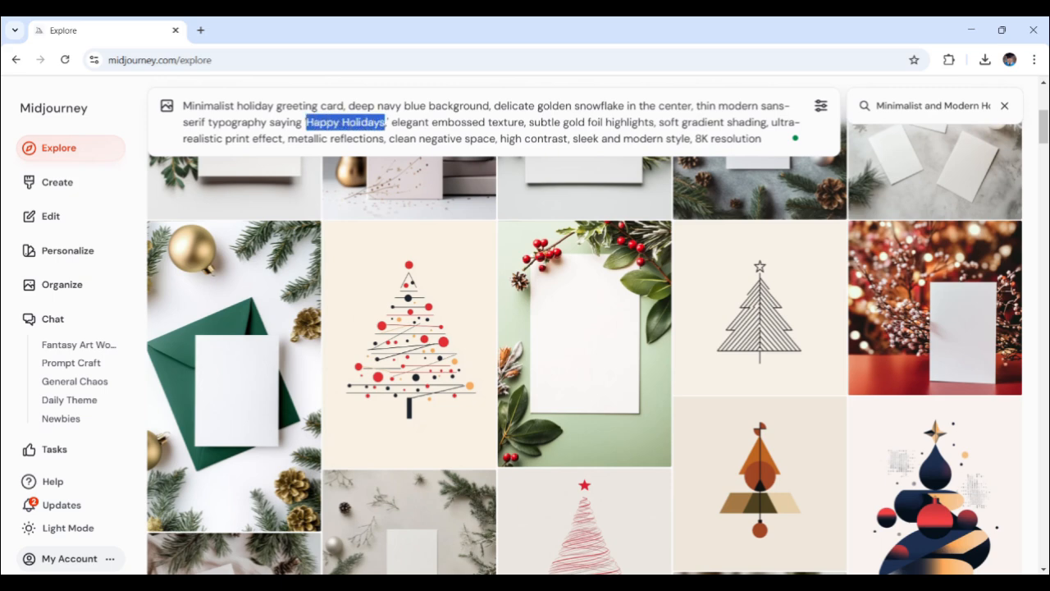
{"action": "left_click", "coordinate": [483, 105]}
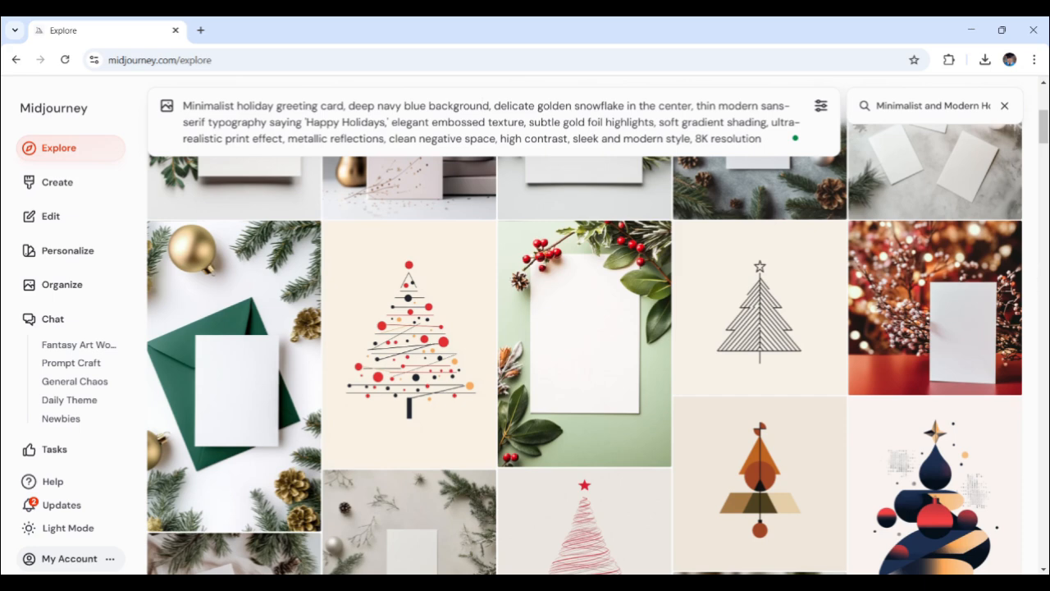
{"action": "left_click_drag", "start_coordinate": [537, 105], "coordinate": [624, 106]}
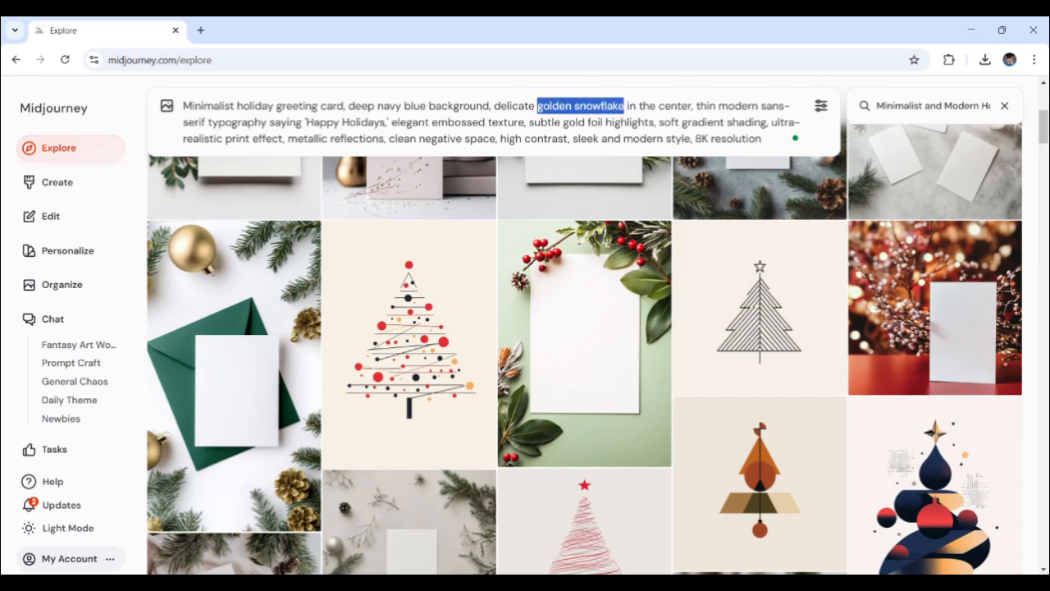
{"action": "left_click", "coordinate": [707, 122]}
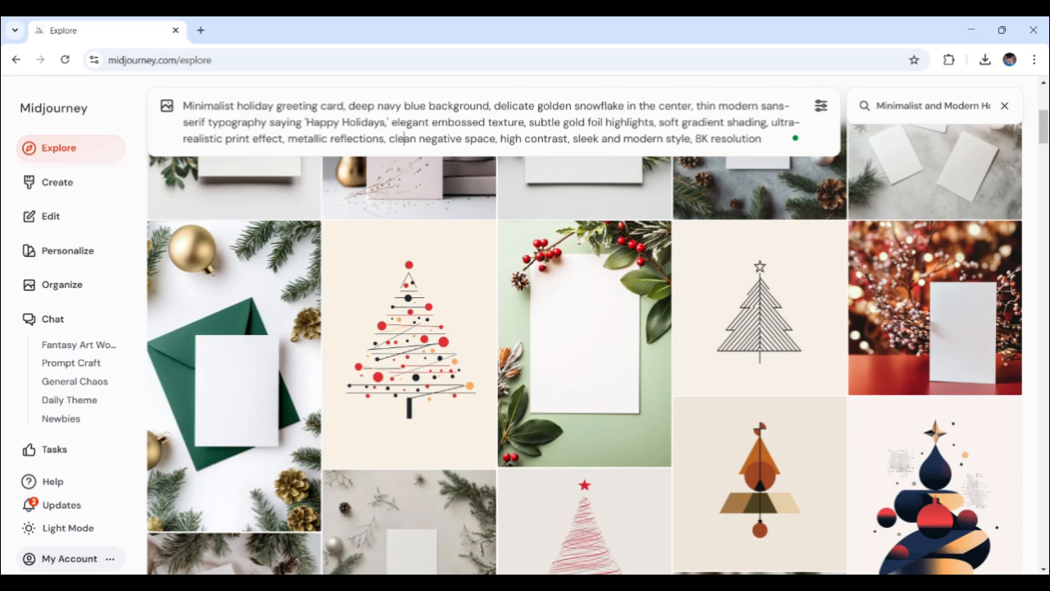
{"action": "double_click", "coordinate": [712, 122]}
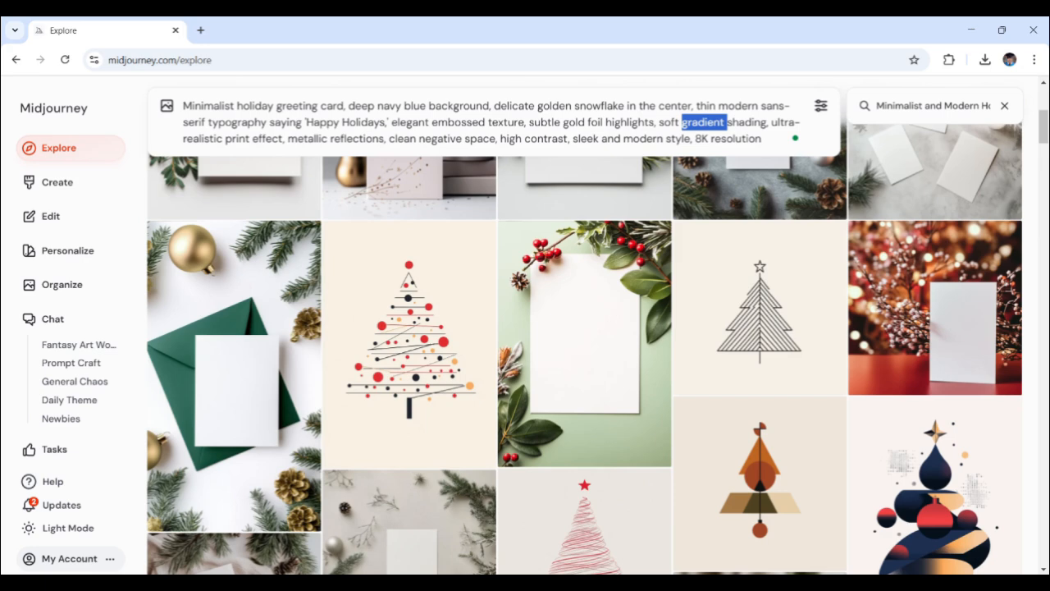
{"action": "left_click", "coordinate": [745, 123]}
{"action": "double_click", "coordinate": [745, 123]}
{"action": "left_click", "coordinate": [703, 138]}
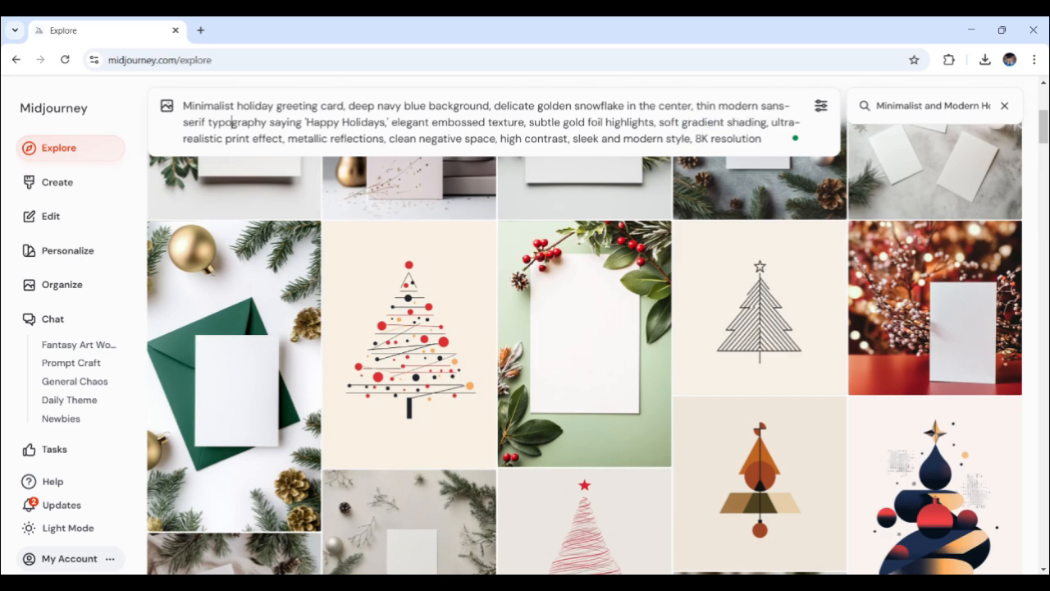
{"action": "double_click", "coordinate": [232, 122]}
{"action": "left_click", "coordinate": [350, 122]}
{"action": "left_click_drag", "start_coordinate": [306, 122], "coordinate": [385, 122]}
{"action": "left_click", "coordinate": [425, 122]}
{"action": "key", "text": "ctrl+a"}
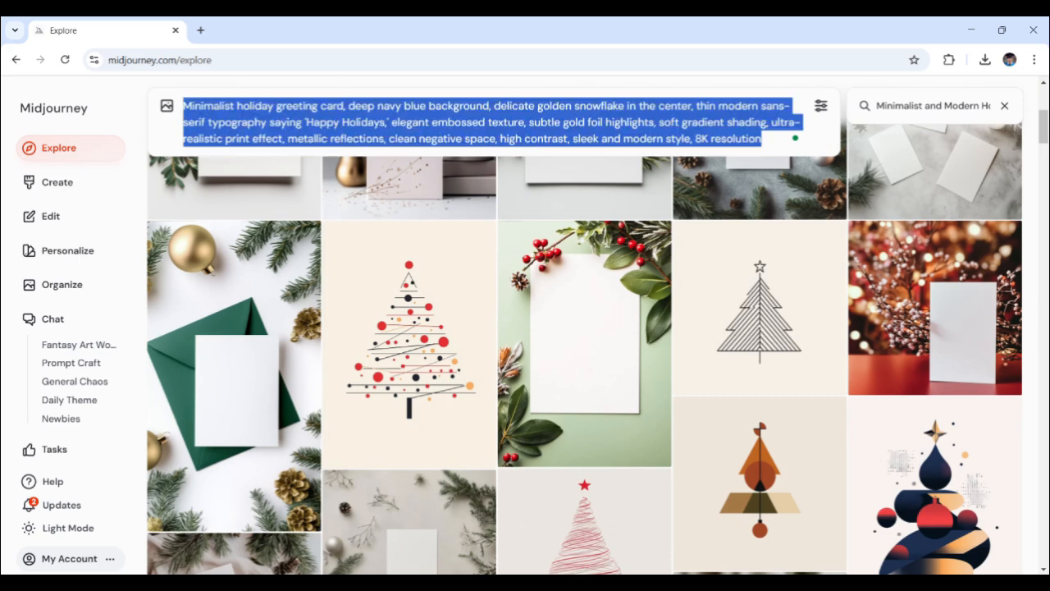
{"action": "left_click", "coordinate": [418, 138]}
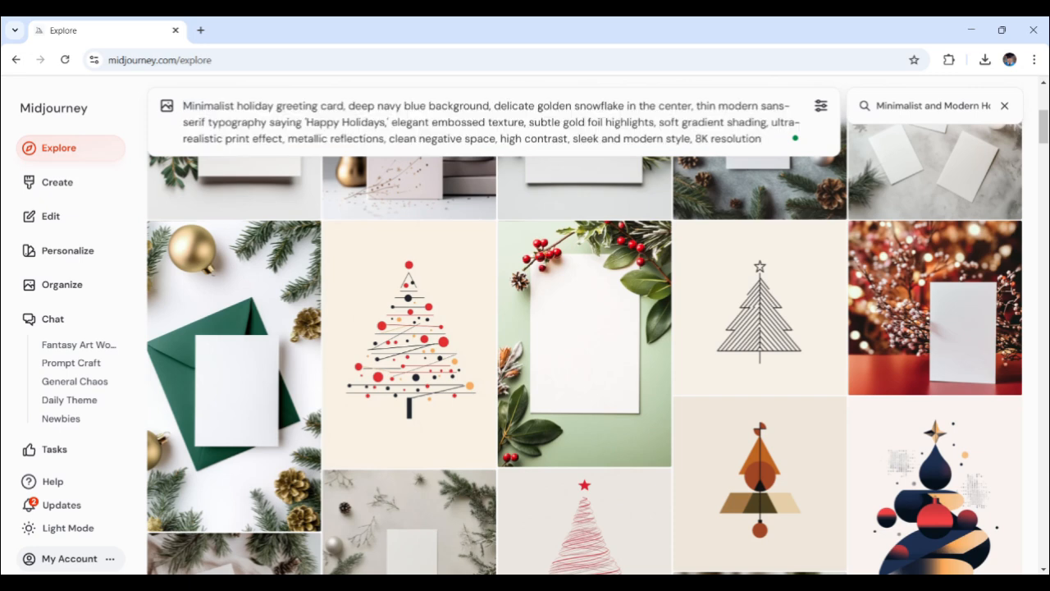
{"action": "key", "text": "ctrl+a"}
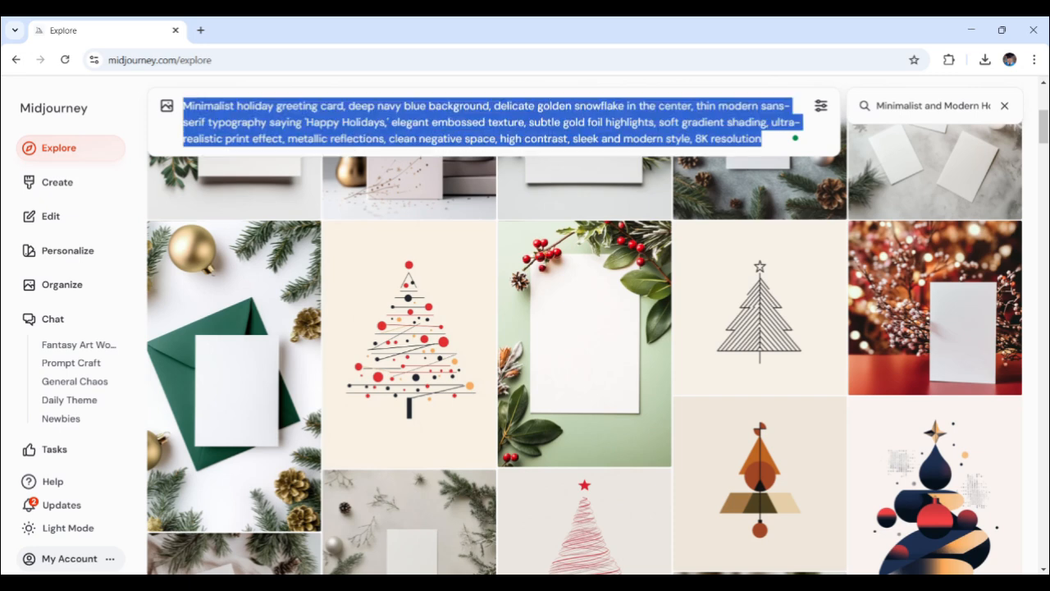
Submit the minimalist greeting card prompt for generation and open the list of own creations
{"action": "left_click", "coordinate": [472, 121]}
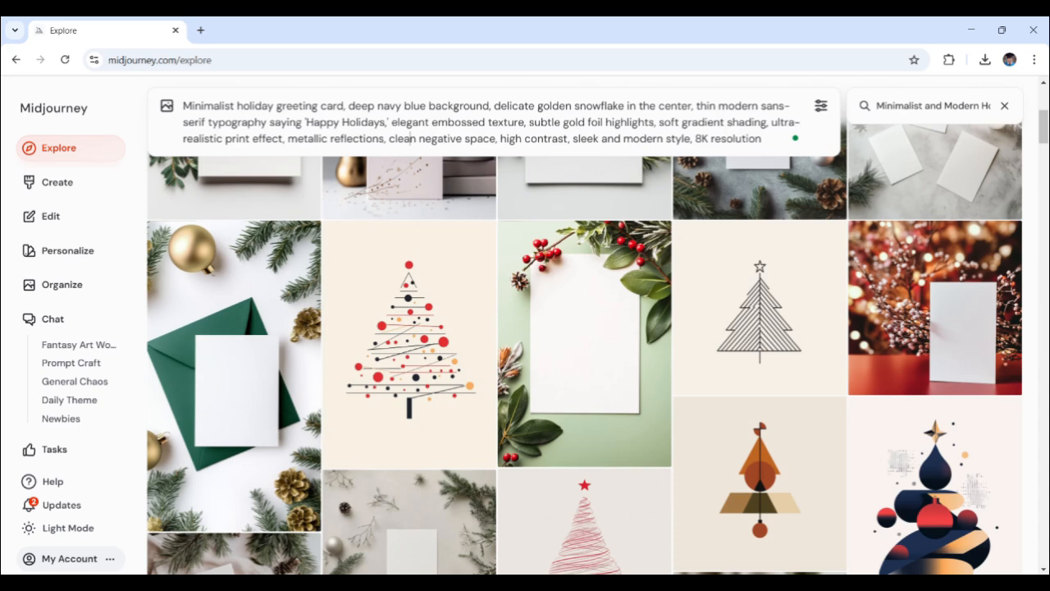
{"action": "key", "text": "Return"}
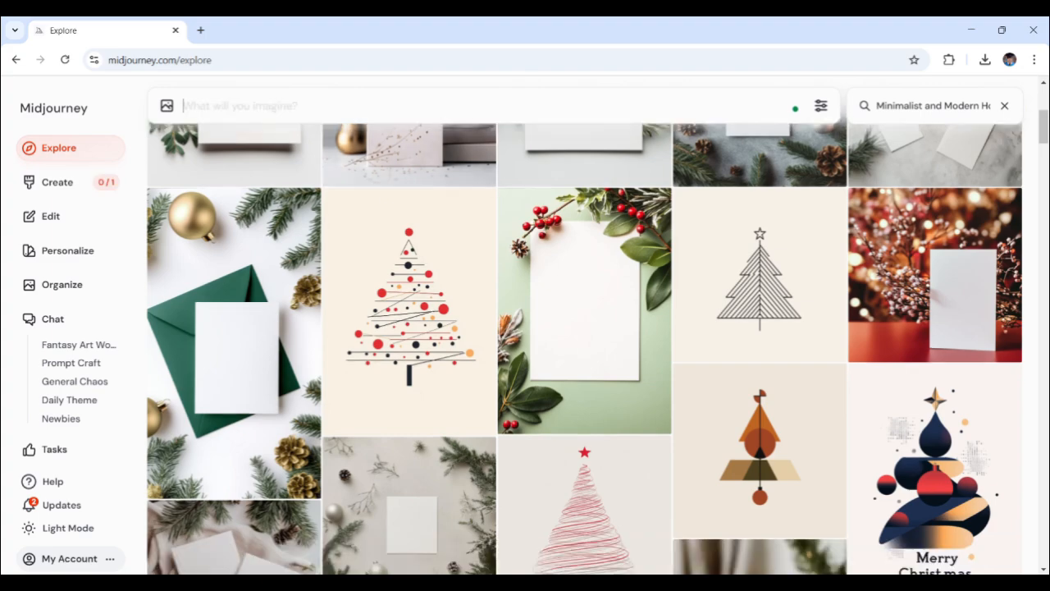
{"action": "left_click", "coordinate": [45, 185]}
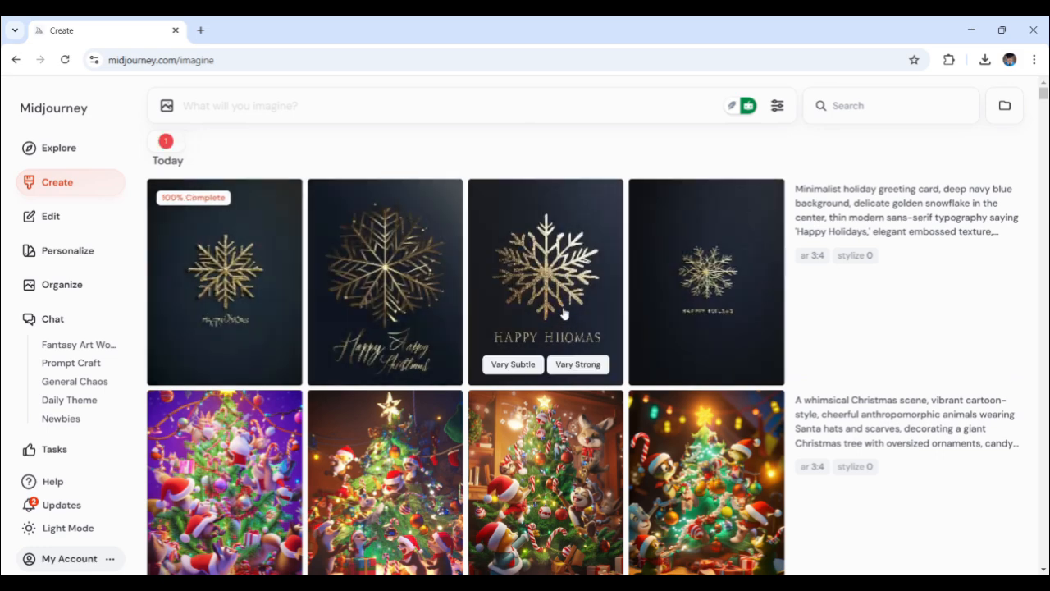
View each of the four generated navy and gold snowflake cards at full size, checking the lettering, and look at the third once more
{"action": "left_click", "coordinate": [262, 299]}
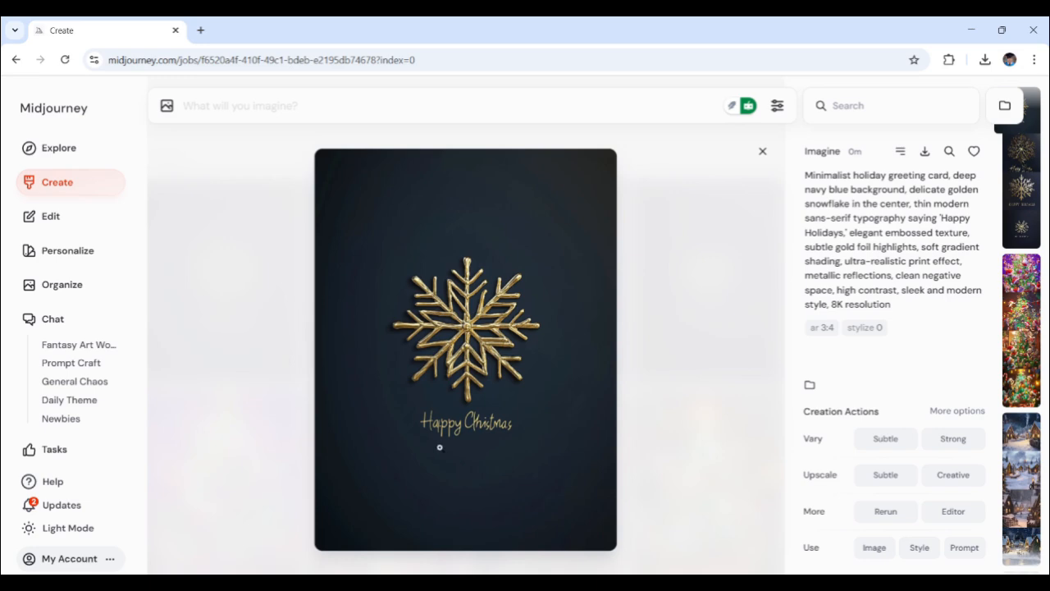
{"action": "left_click", "coordinate": [762, 151]}
{"action": "left_click", "coordinate": [418, 272]}
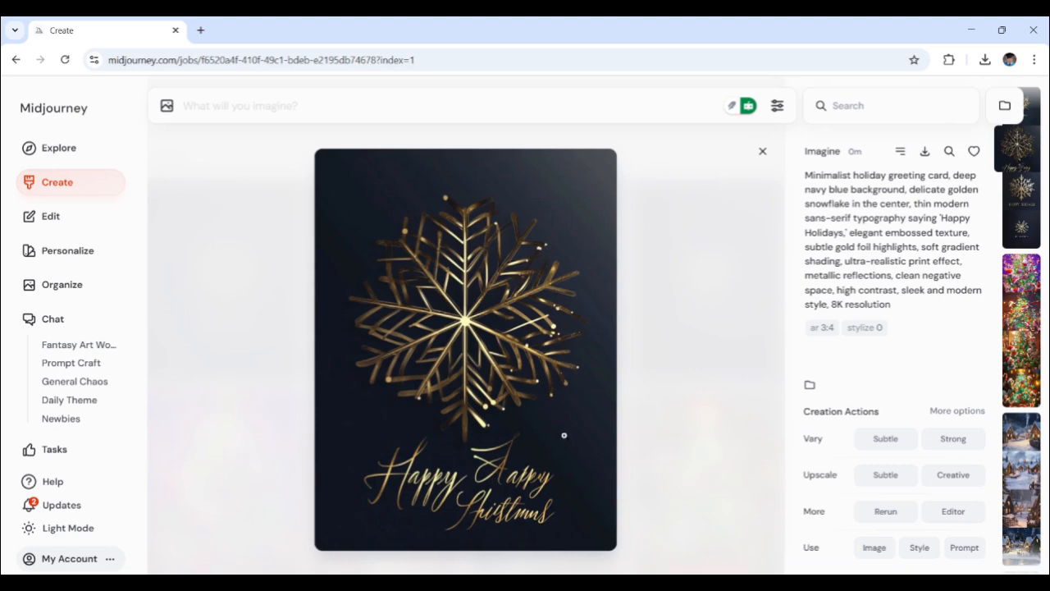
{"action": "left_click", "coordinate": [762, 151]}
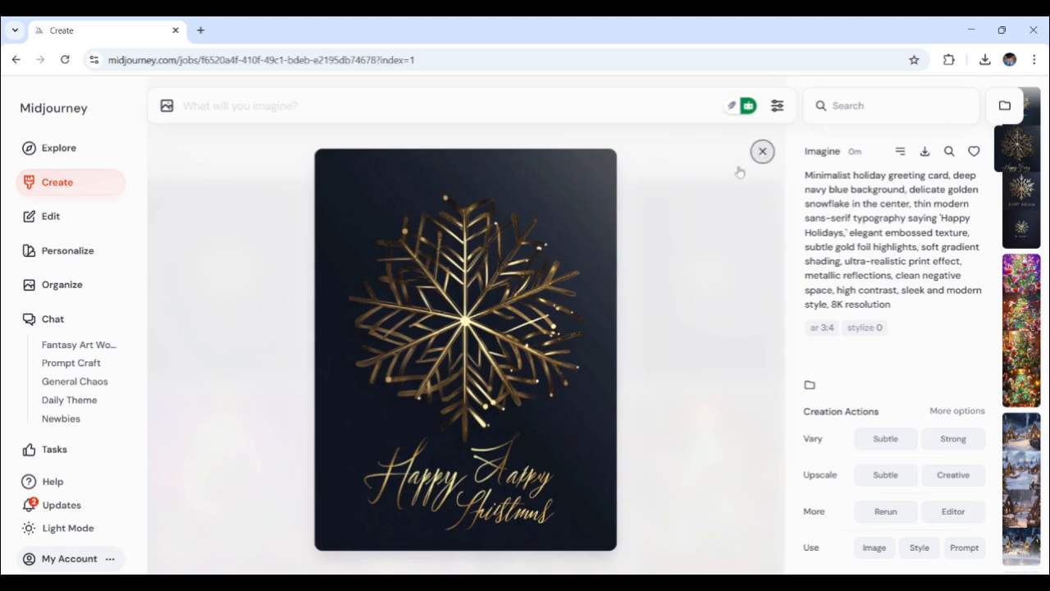
{"action": "left_click", "coordinate": [556, 300]}
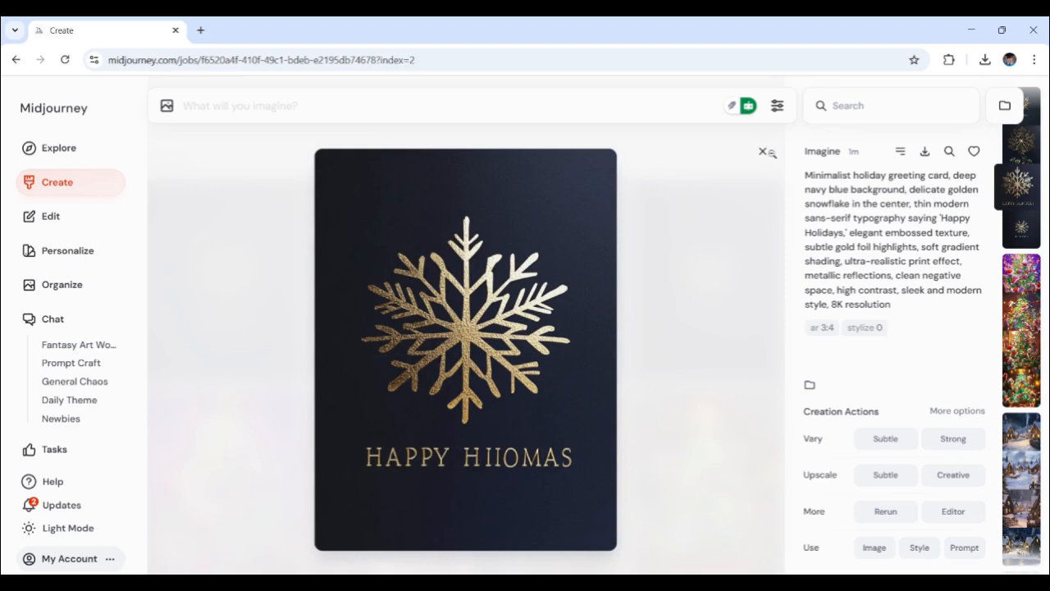
{"action": "left_click", "coordinate": [762, 153]}
{"action": "left_click", "coordinate": [662, 286]}
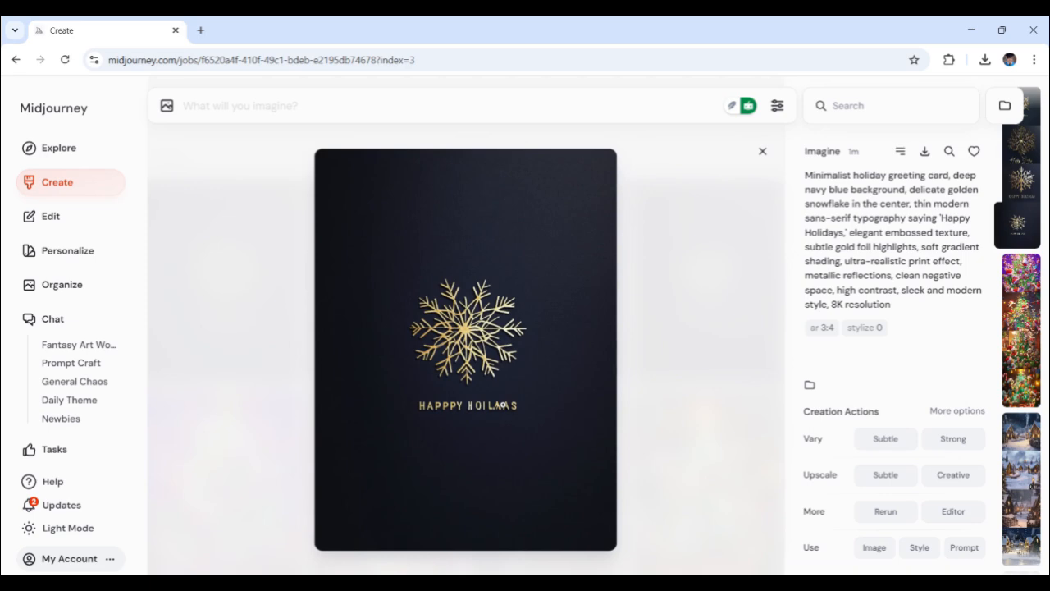
{"action": "left_click", "coordinate": [762, 151]}
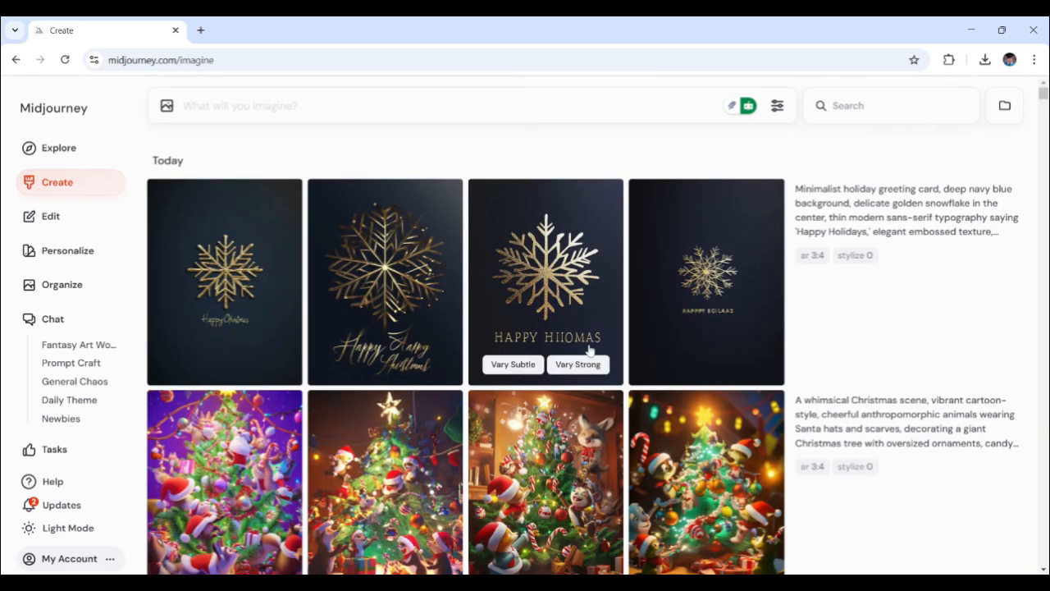
{"action": "left_click", "coordinate": [578, 303]}
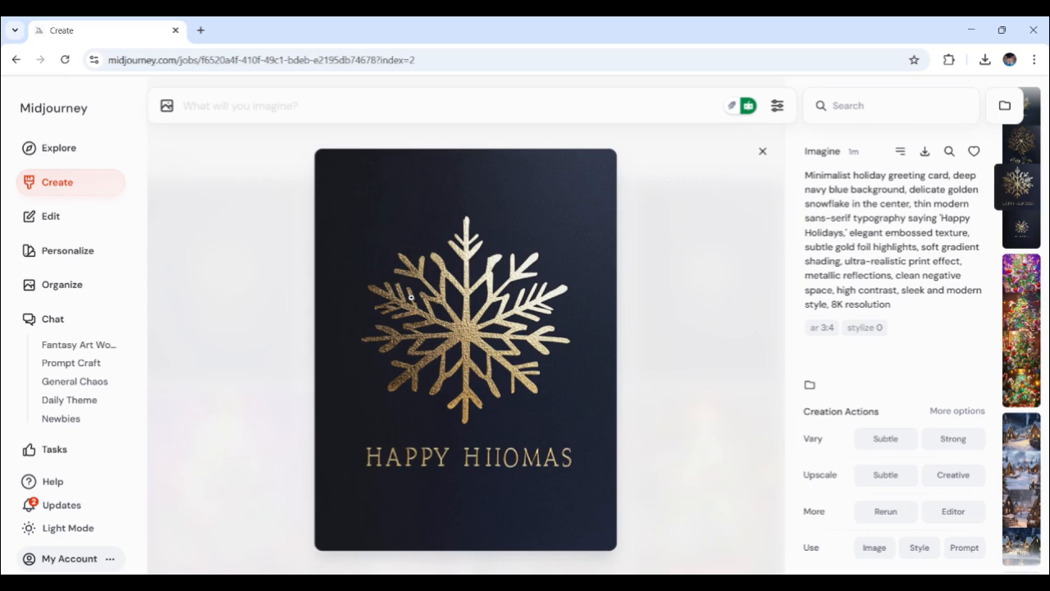
{"action": "left_click", "coordinate": [764, 160]}
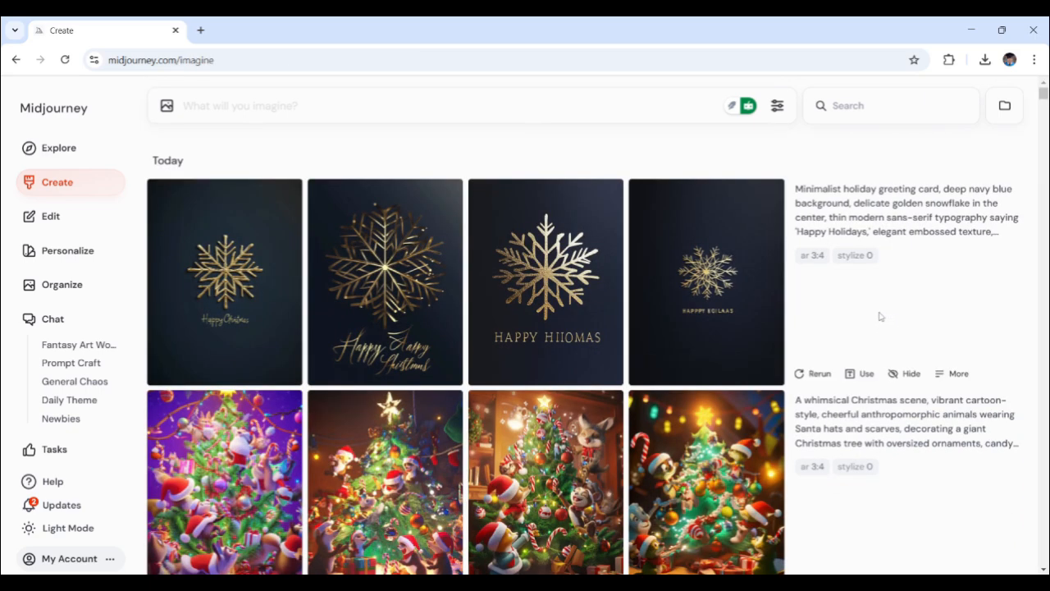
Compare the generated snowflake cards, whimsical Christmas tree scenes and snow-covered village images in the list of own creations
{"action": "scroll", "coordinate": [883, 316], "scroll_direction": "down", "scroll_amount": 1}
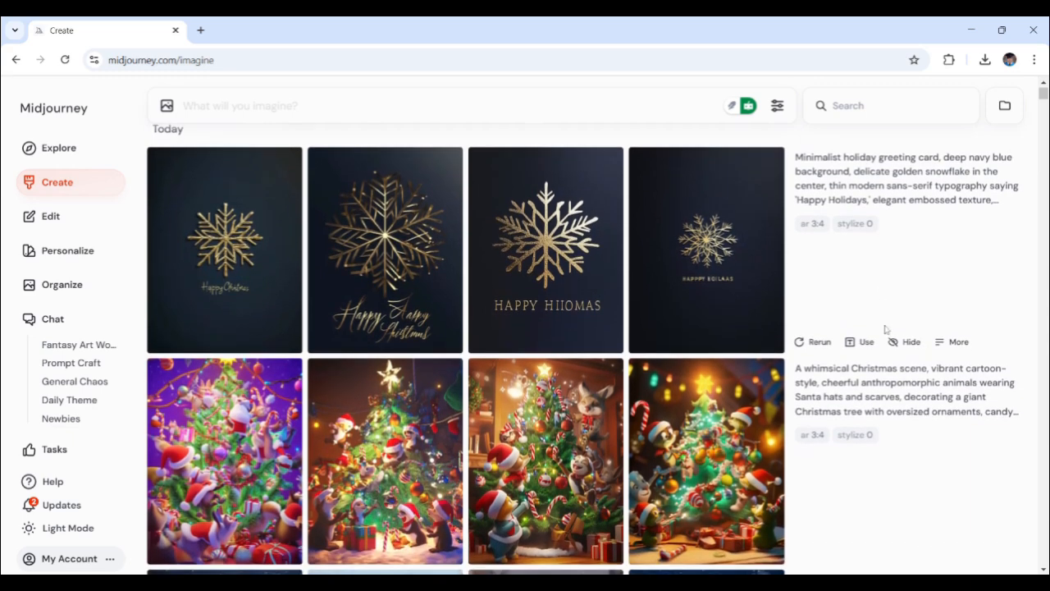
{"action": "scroll", "coordinate": [886, 369], "scroll_direction": "down", "scroll_amount": 2}
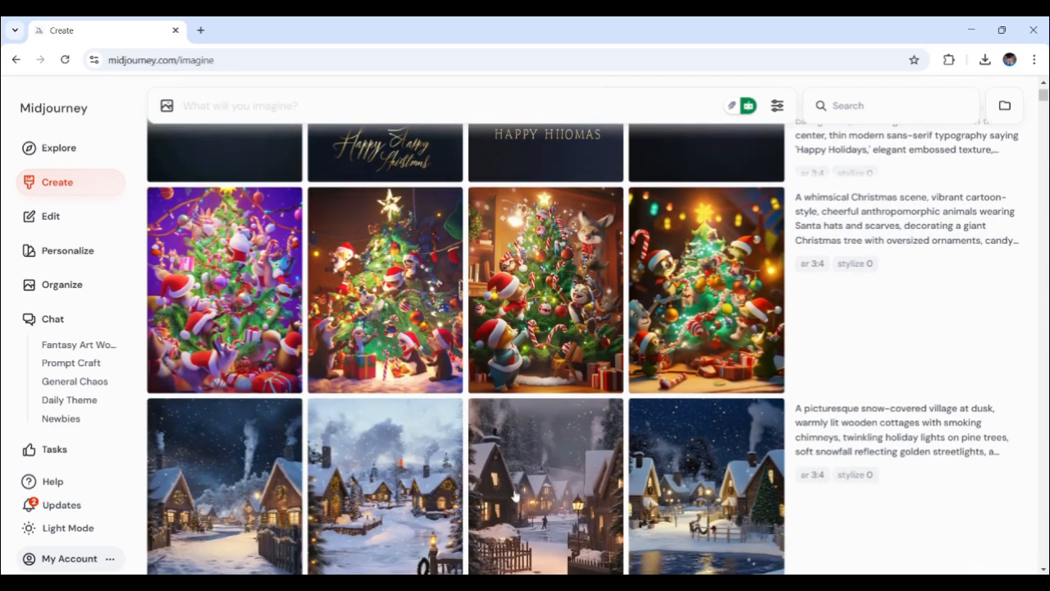
{"action": "scroll", "coordinate": [933, 290], "scroll_direction": "up", "scroll_amount": 1}
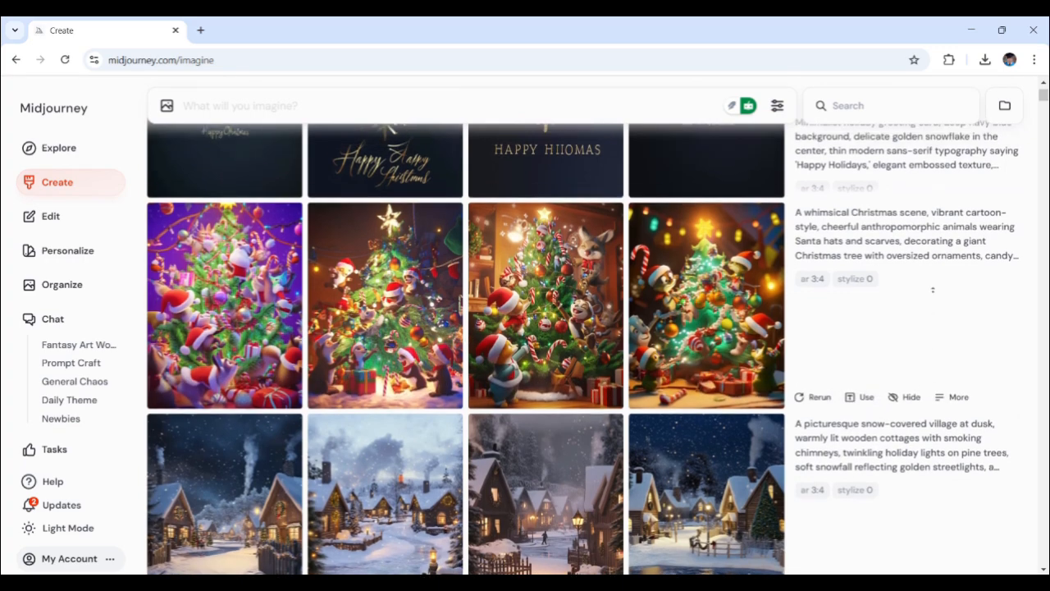
{"action": "scroll", "coordinate": [932, 290], "scroll_direction": "up", "scroll_amount": 3}
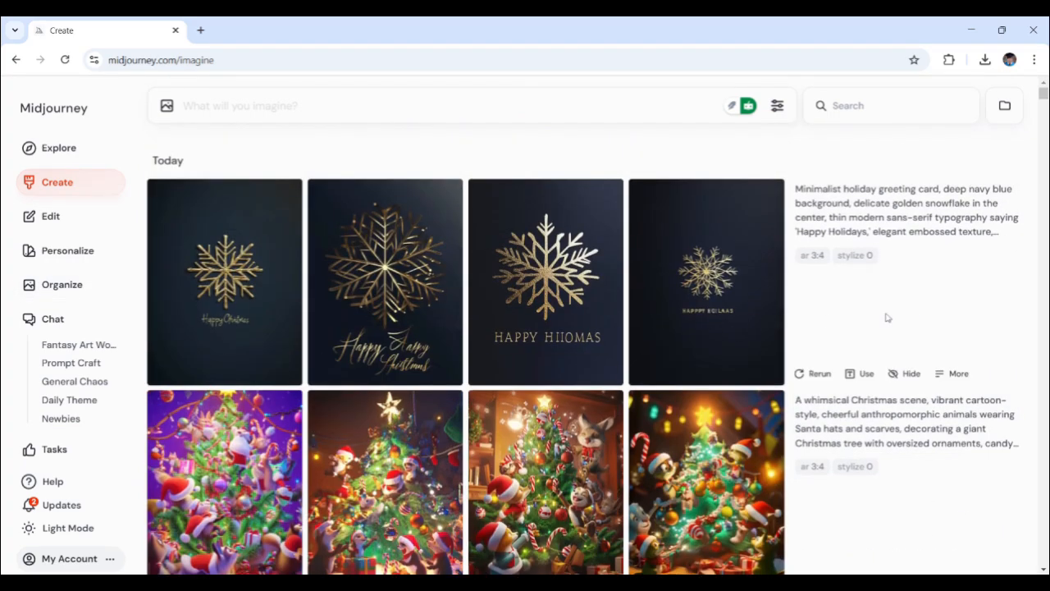
{"action": "scroll", "coordinate": [914, 357], "scroll_direction": "down", "scroll_amount": 2}
{"action": "scroll", "coordinate": [915, 371], "scroll_direction": "down", "scroll_amount": 2}
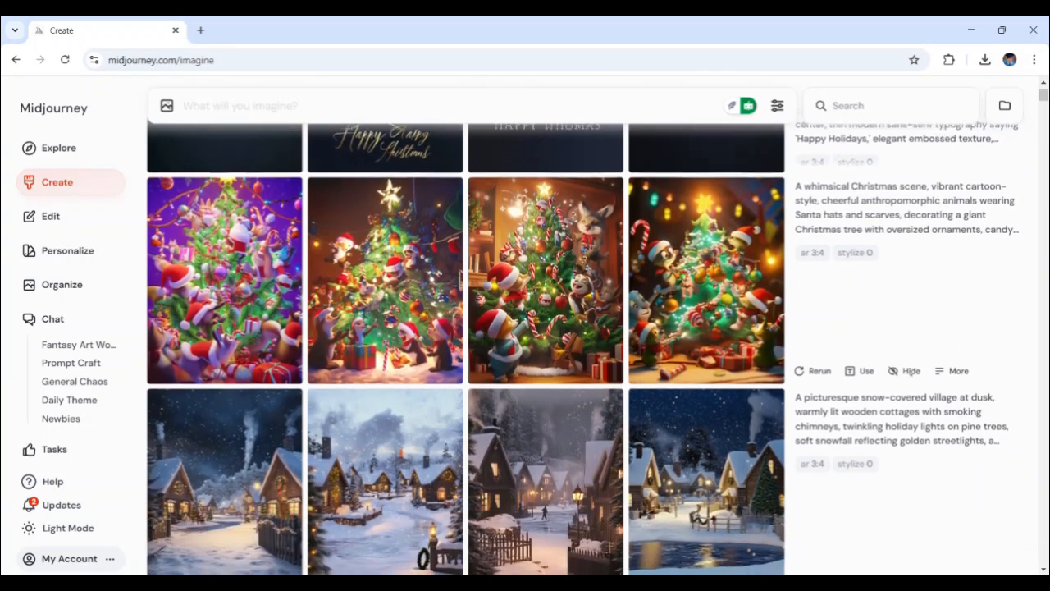
{"action": "scroll", "coordinate": [915, 371], "scroll_direction": "down", "scroll_amount": 1}
{"action": "scroll", "coordinate": [915, 371], "scroll_direction": "up", "scroll_amount": 2}
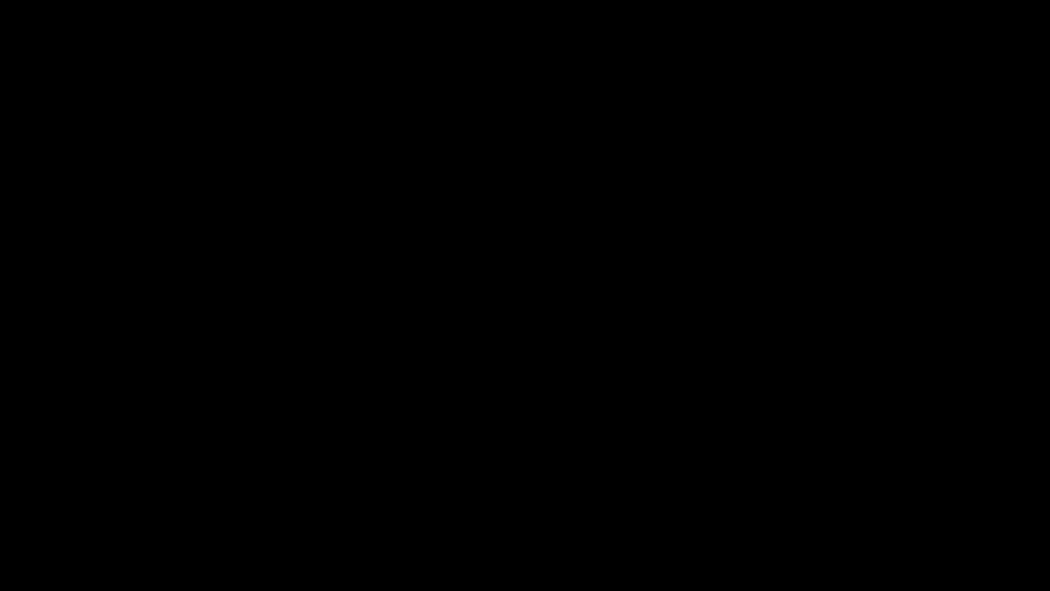